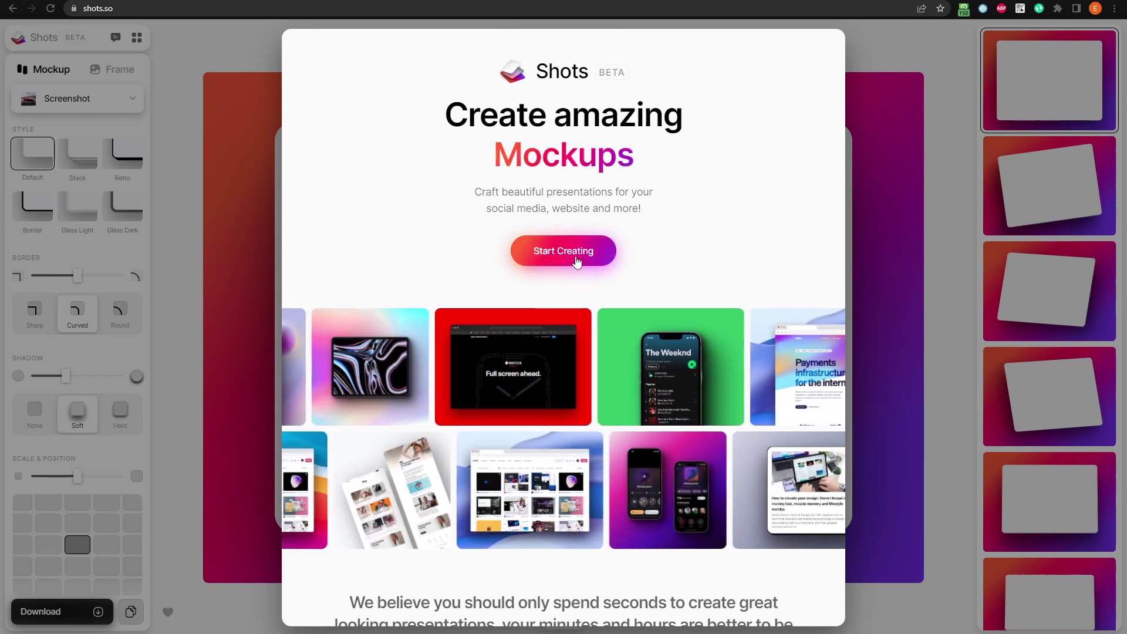
Close the Shots.so welcome screen with Start Creating to reach the editor.
{"action": "left_click", "coordinate": [576, 261]}
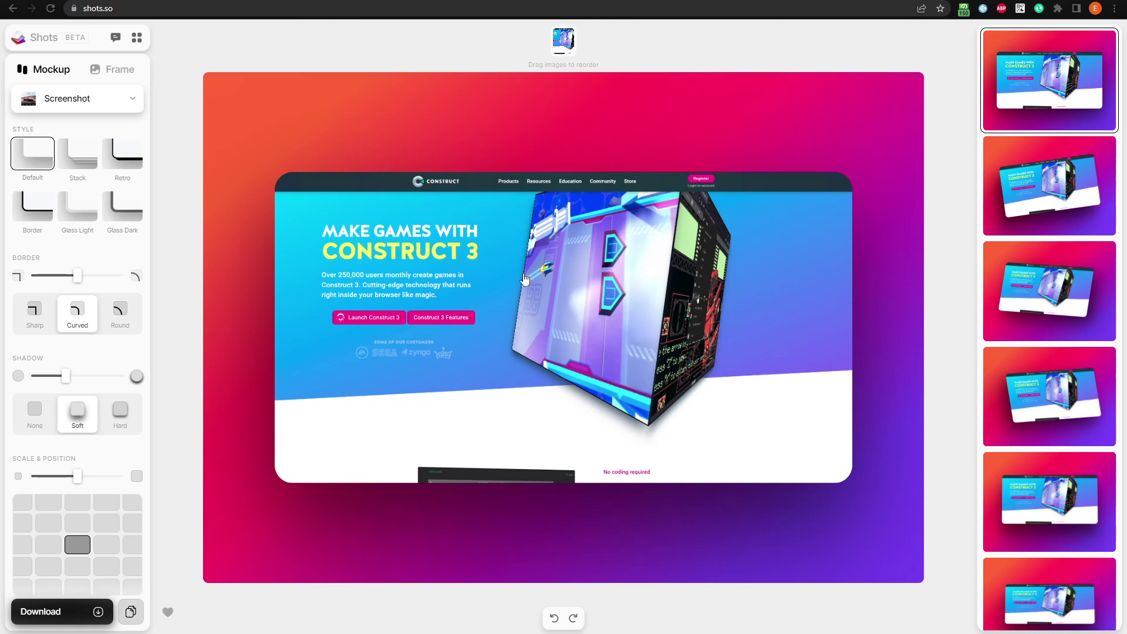
Choose the Dark appearance in Preferences and close the dialog.
{"action": "left_click", "coordinate": [132, 41]}
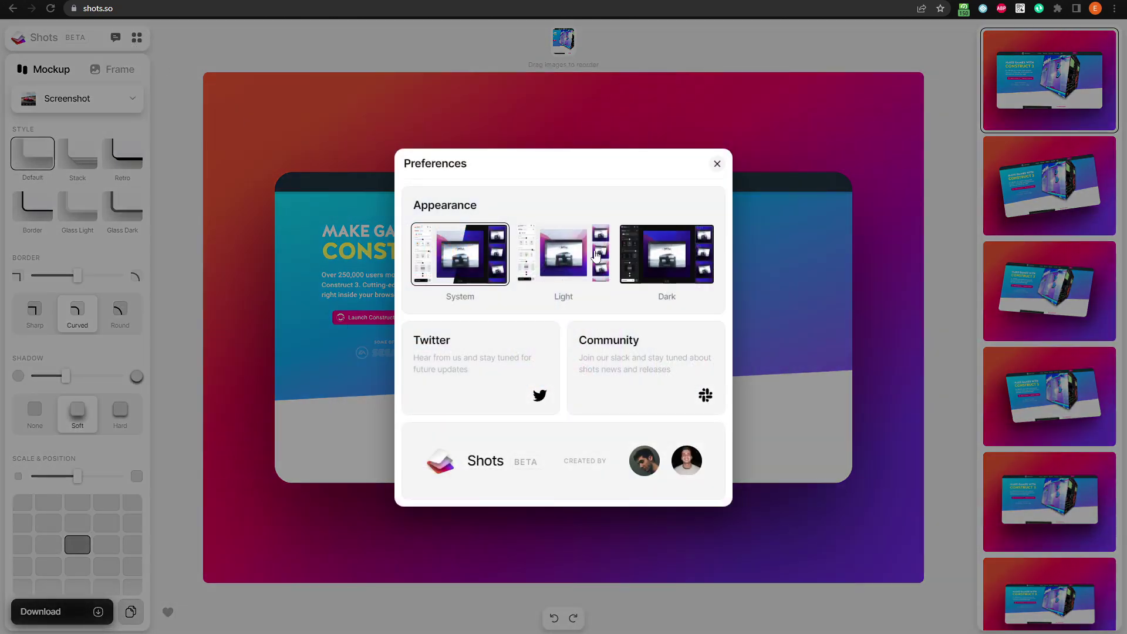
{"action": "left_click", "coordinate": [678, 285]}
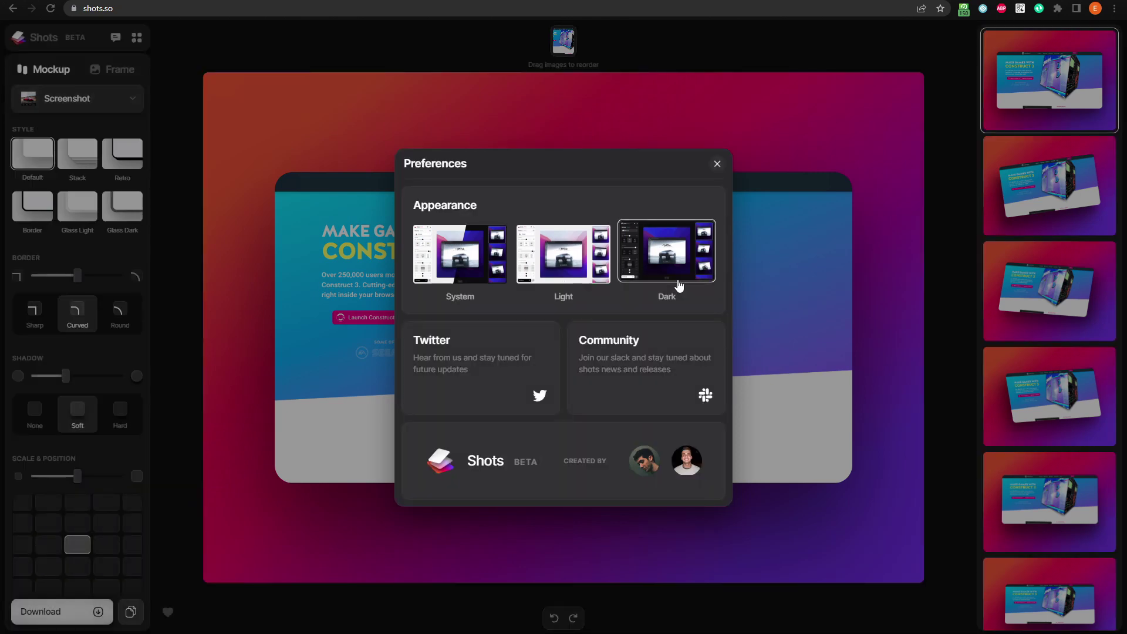
{"action": "left_click", "coordinate": [715, 167]}
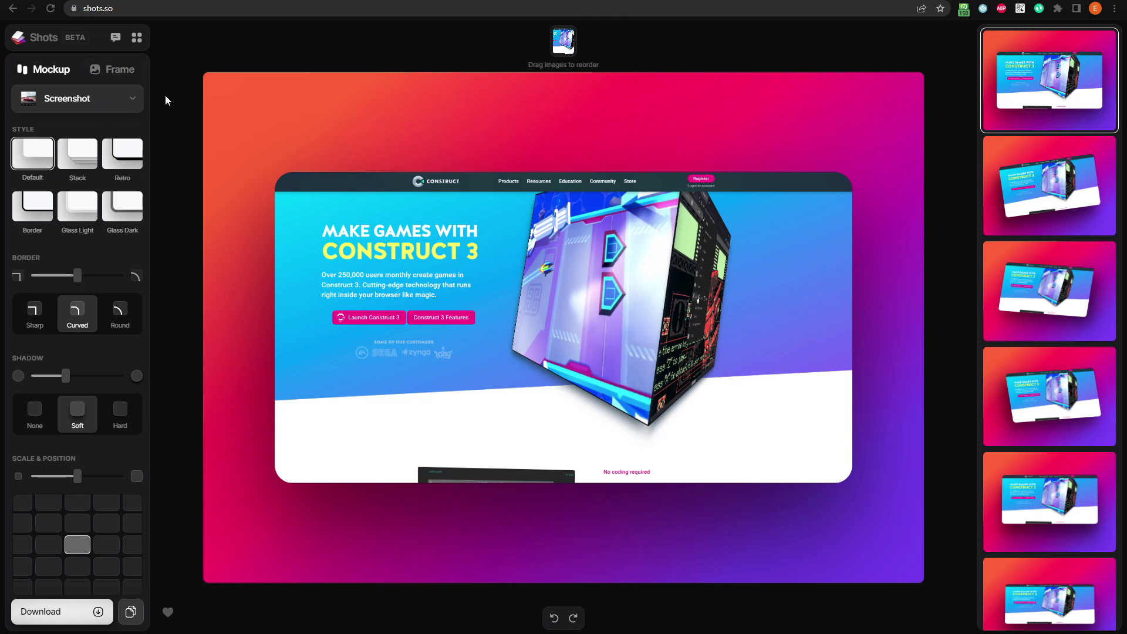
Change the mockup type to Browser.
{"action": "left_click", "coordinate": [132, 108]}
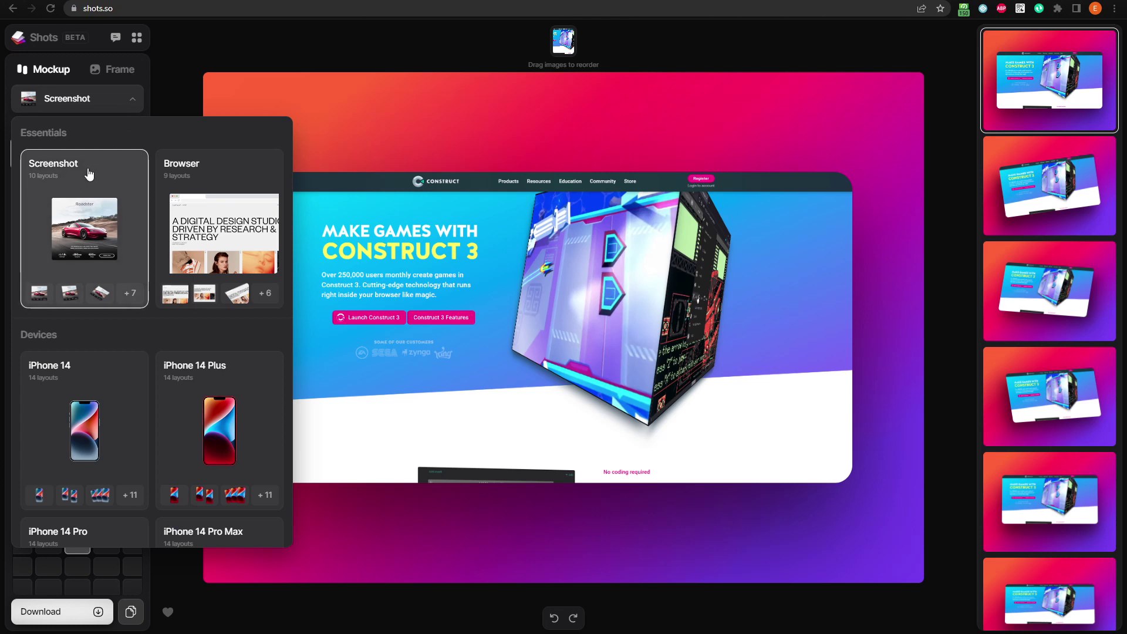
{"action": "left_click", "coordinate": [196, 175]}
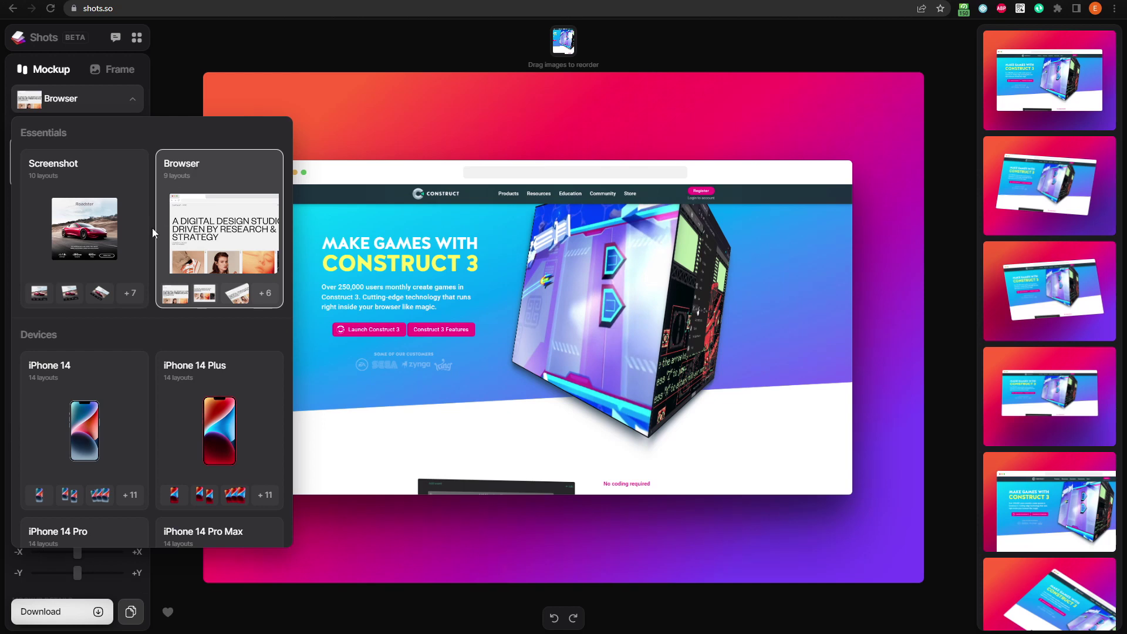
{"action": "scroll", "coordinate": [197, 404], "scroll_direction": "down", "scroll_amount": 10}
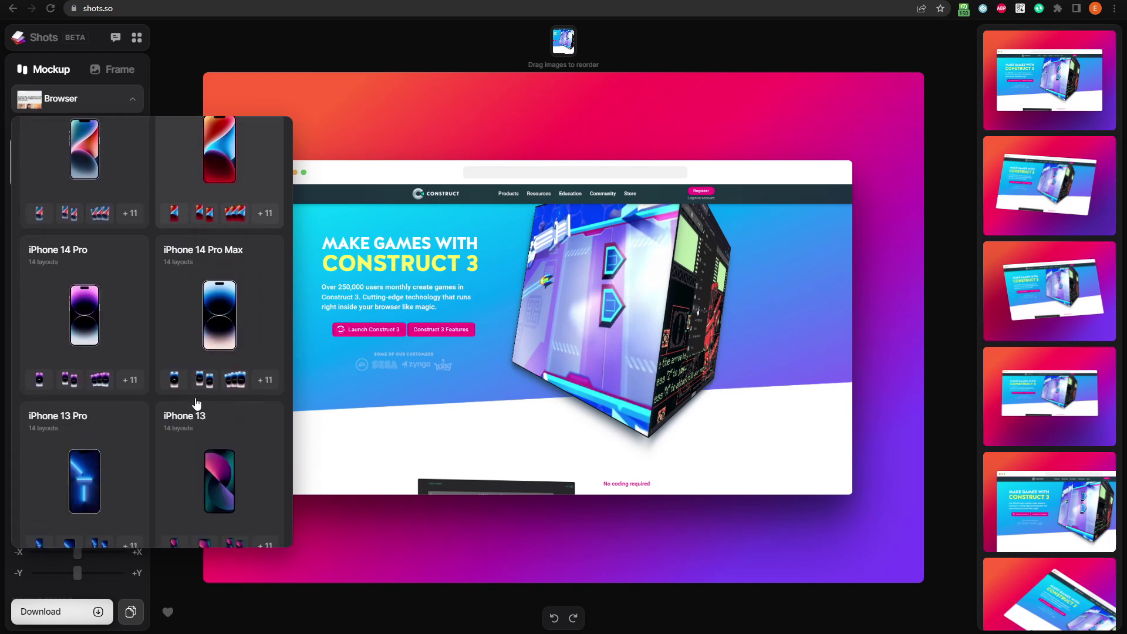
{"action": "scroll", "coordinate": [196, 403], "scroll_direction": "down", "scroll_amount": 7}
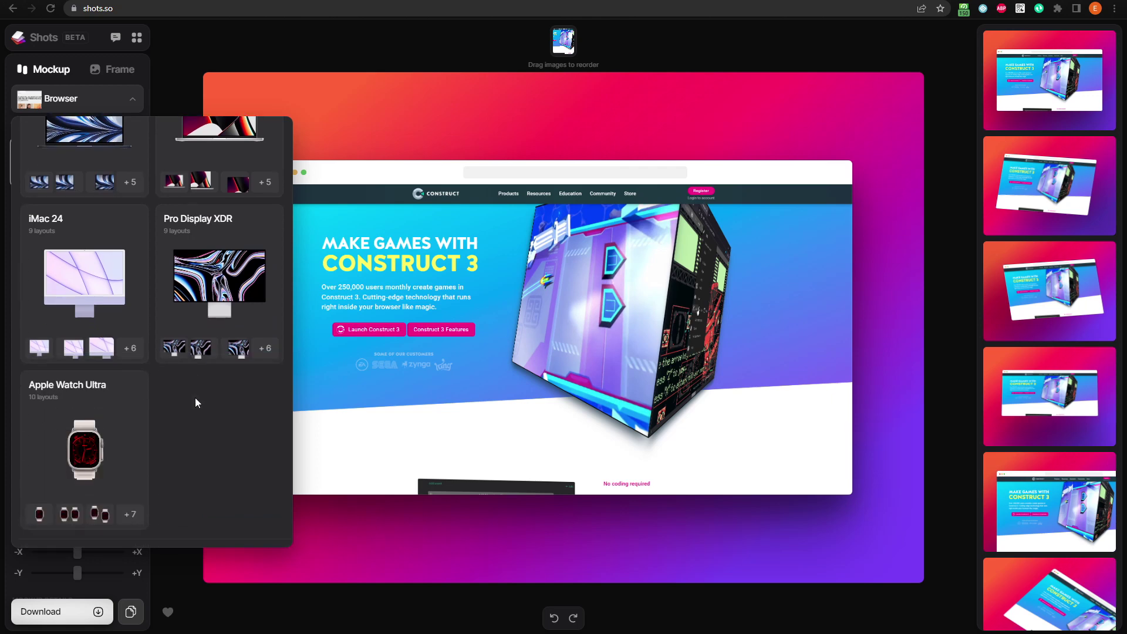
{"action": "scroll", "coordinate": [195, 397], "scroll_direction": "down", "scroll_amount": 3}
{"action": "scroll", "coordinate": [194, 397], "scroll_direction": "up", "scroll_amount": 10}
{"action": "scroll", "coordinate": [194, 397], "scroll_direction": "up", "scroll_amount": 10}
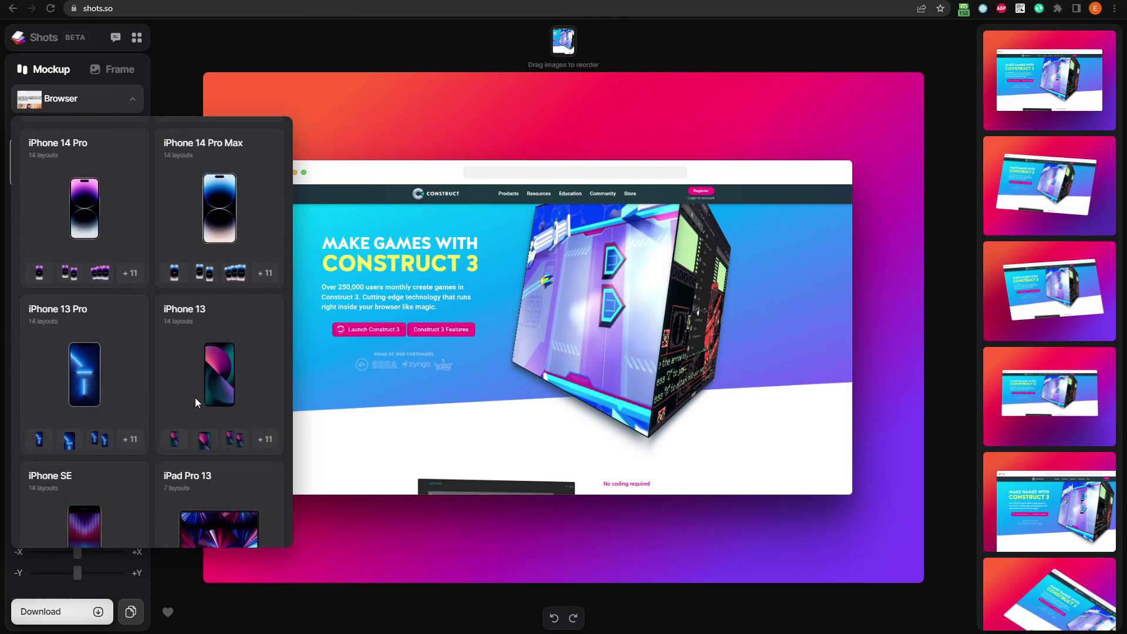
{"action": "left_click", "coordinate": [317, 115]}
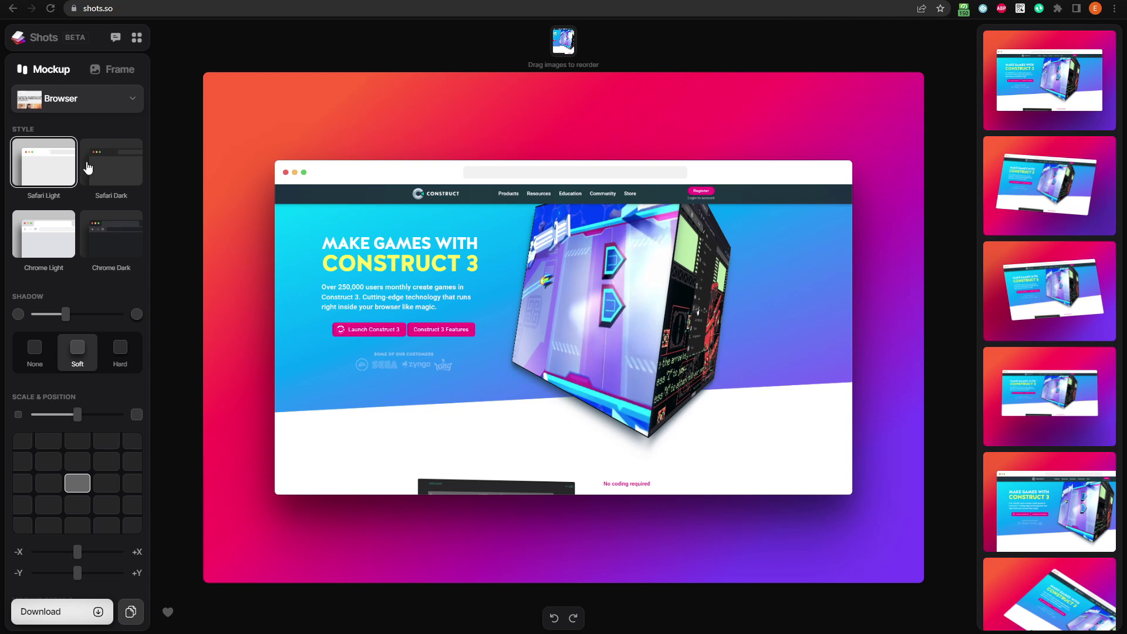
Compare the Safari Dark and Chrome Light frames, then apply Chrome Dark.
{"action": "left_click", "coordinate": [101, 167]}
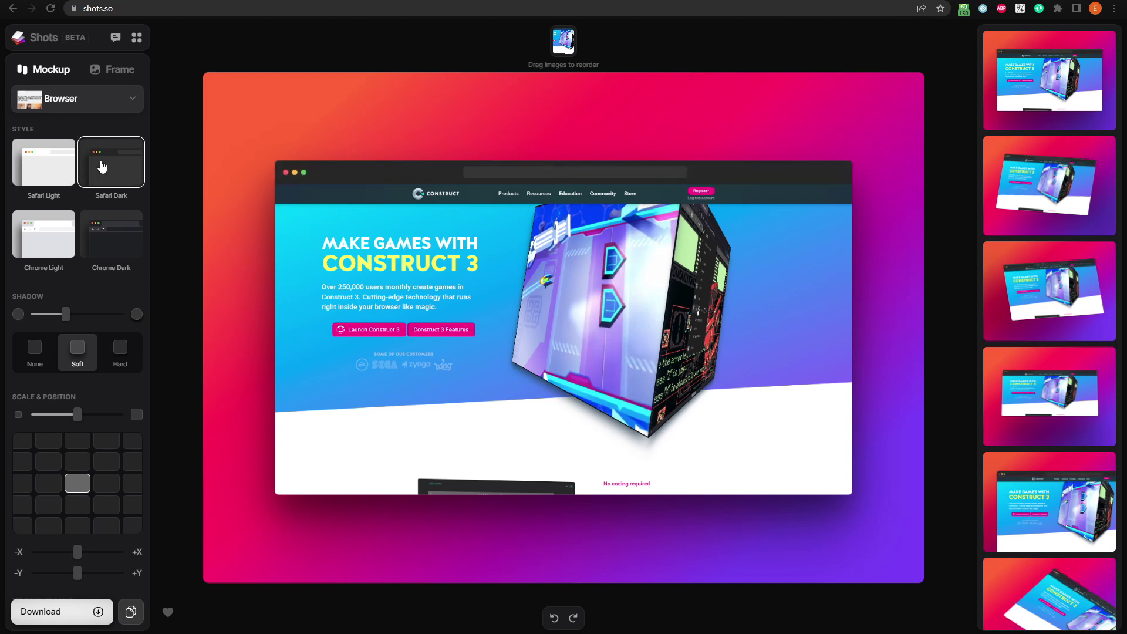
{"action": "left_click", "coordinate": [53, 228]}
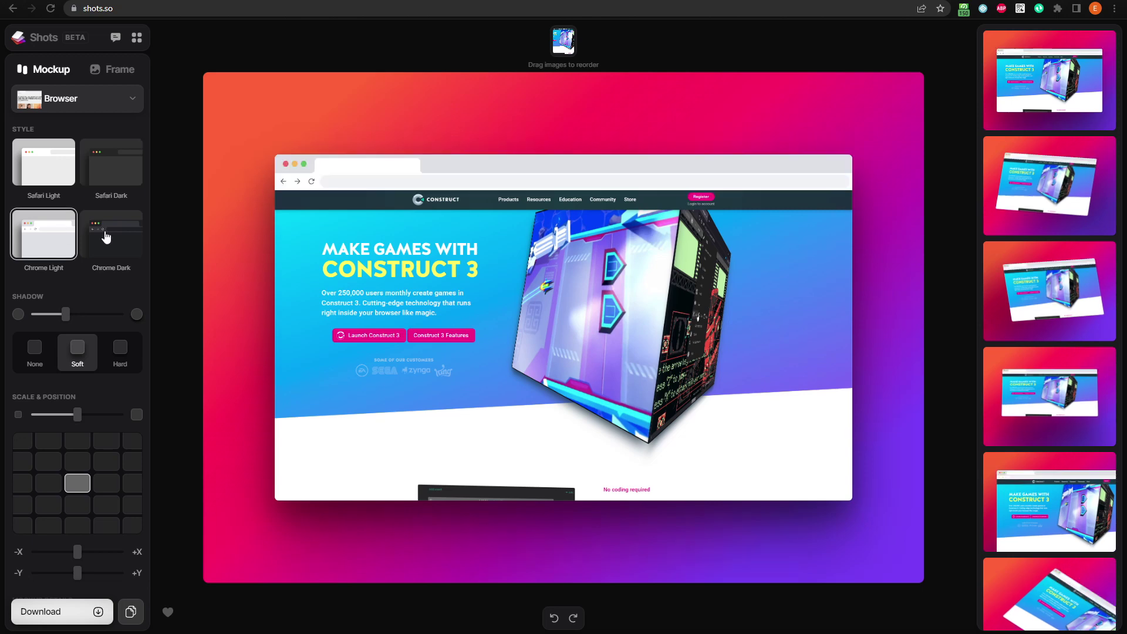
{"action": "left_click", "coordinate": [106, 237]}
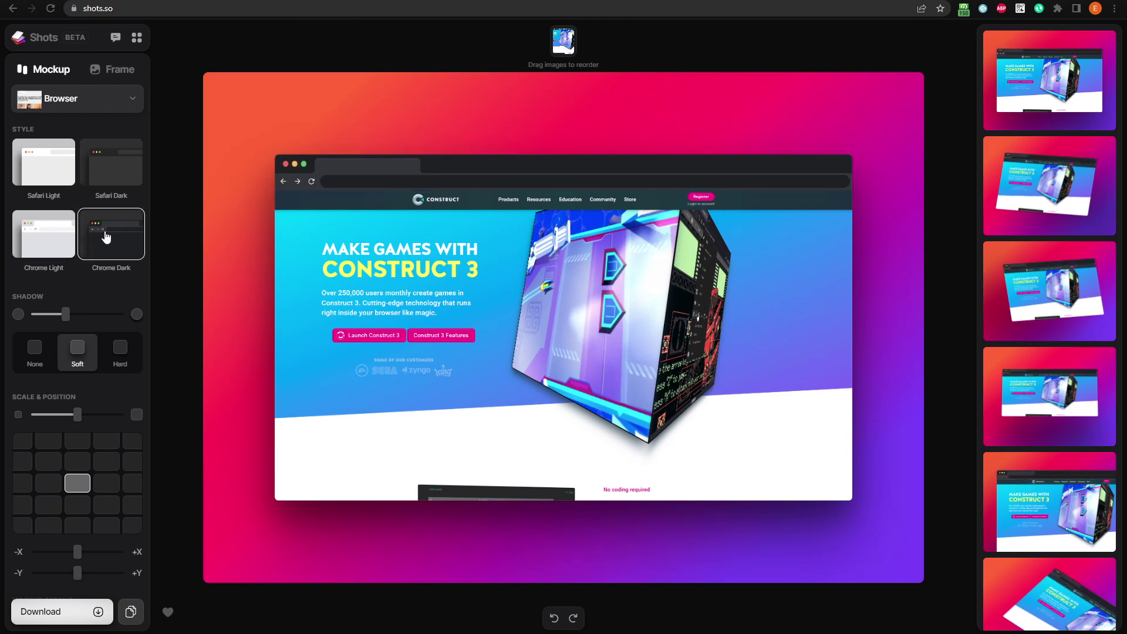
{"action": "left_click", "coordinate": [78, 103]}
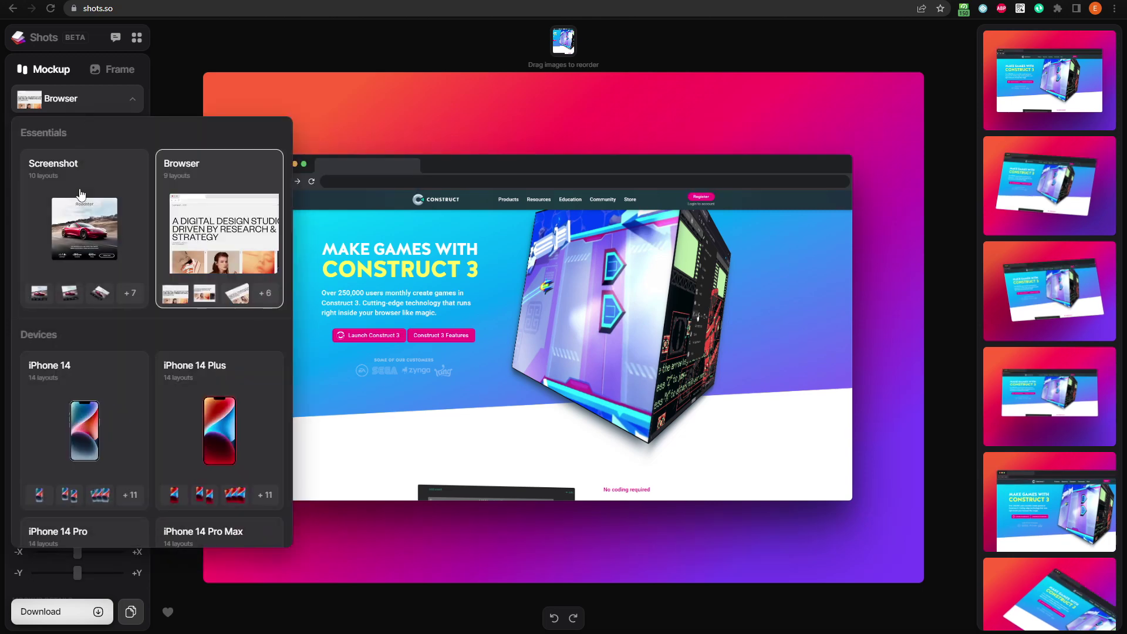
Switch to the plain Screenshot mockup and apply the Retro style after comparing Stack, Border and Glass.
{"action": "left_click", "coordinate": [78, 201]}
{"action": "left_click", "coordinate": [142, 97]}
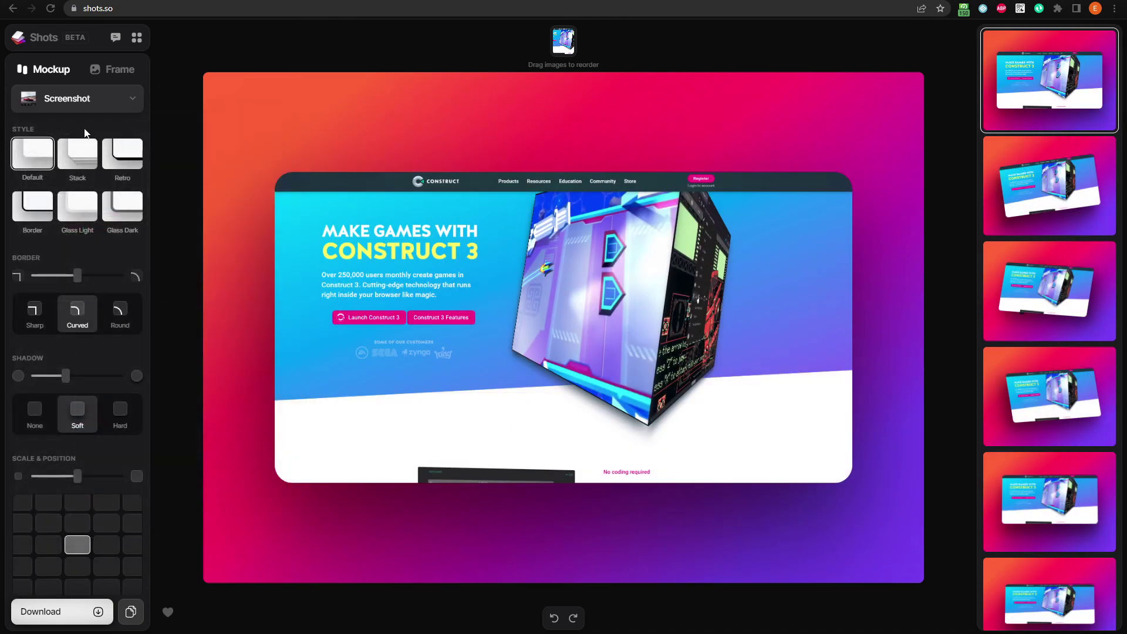
{"action": "left_click", "coordinate": [89, 154]}
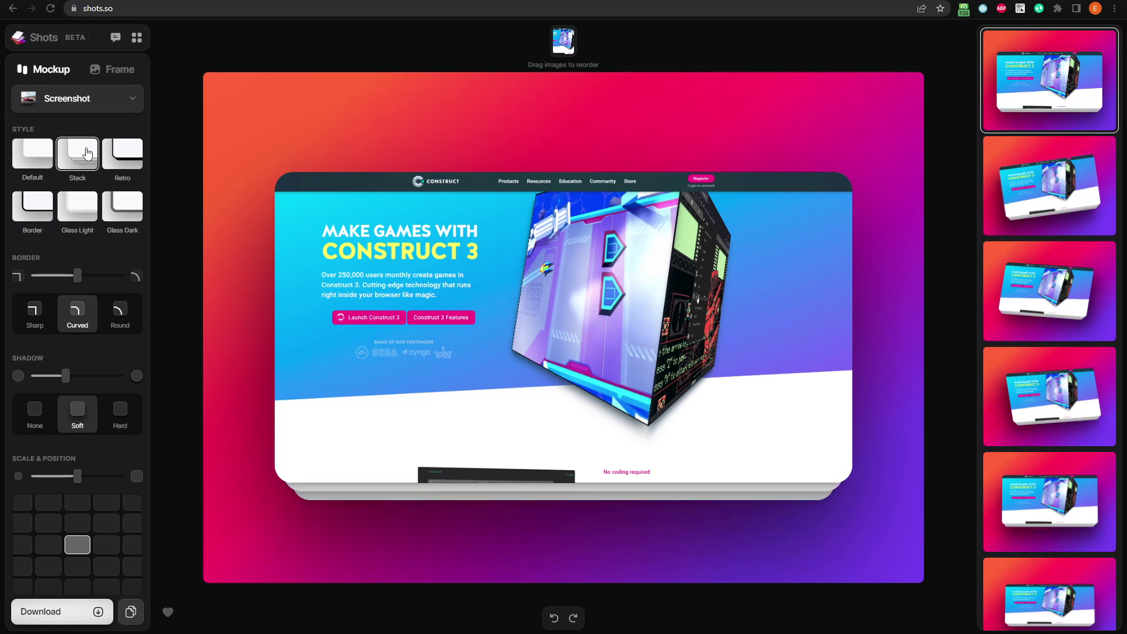
{"action": "left_click", "coordinate": [119, 160]}
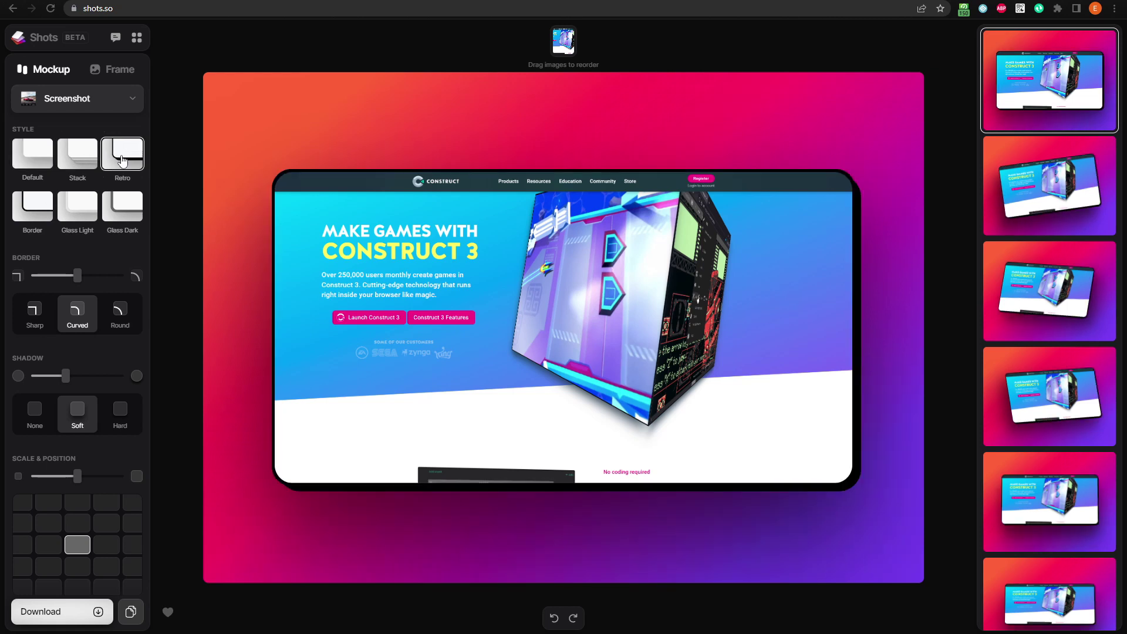
{"action": "left_click", "coordinate": [41, 209]}
{"action": "left_click", "coordinate": [83, 212]}
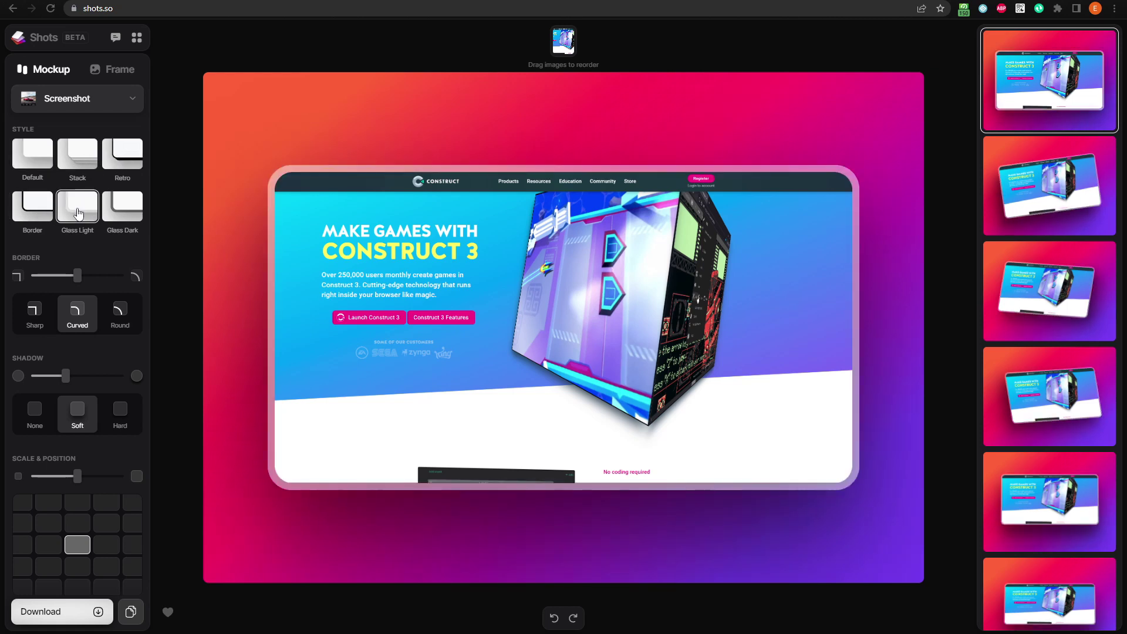
{"action": "left_click", "coordinate": [120, 216]}
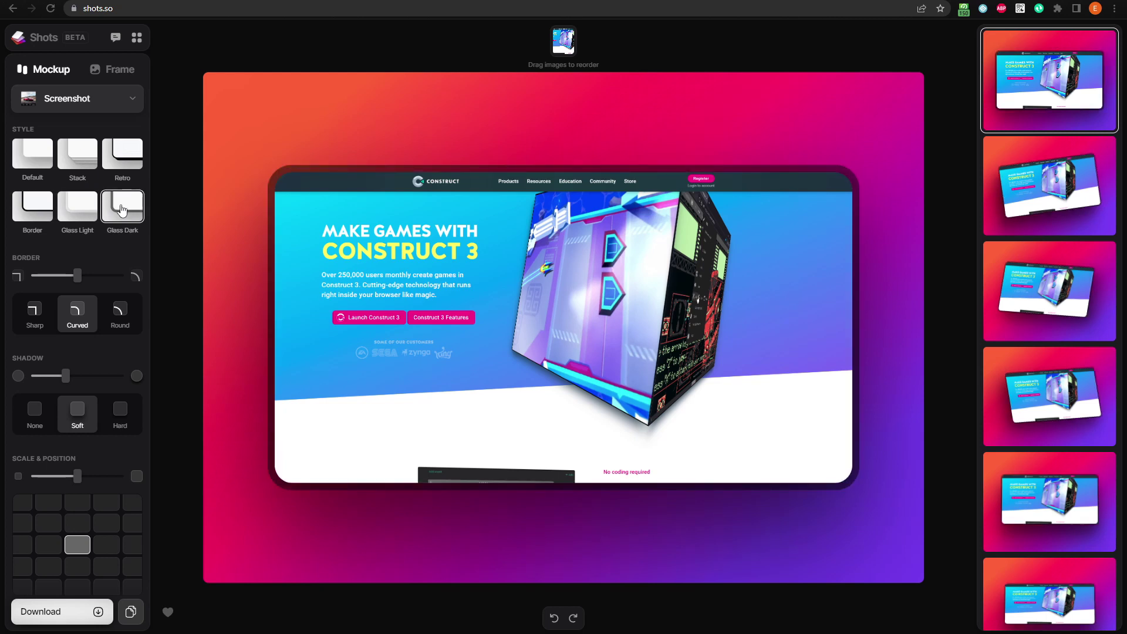
{"action": "left_click", "coordinate": [124, 164]}
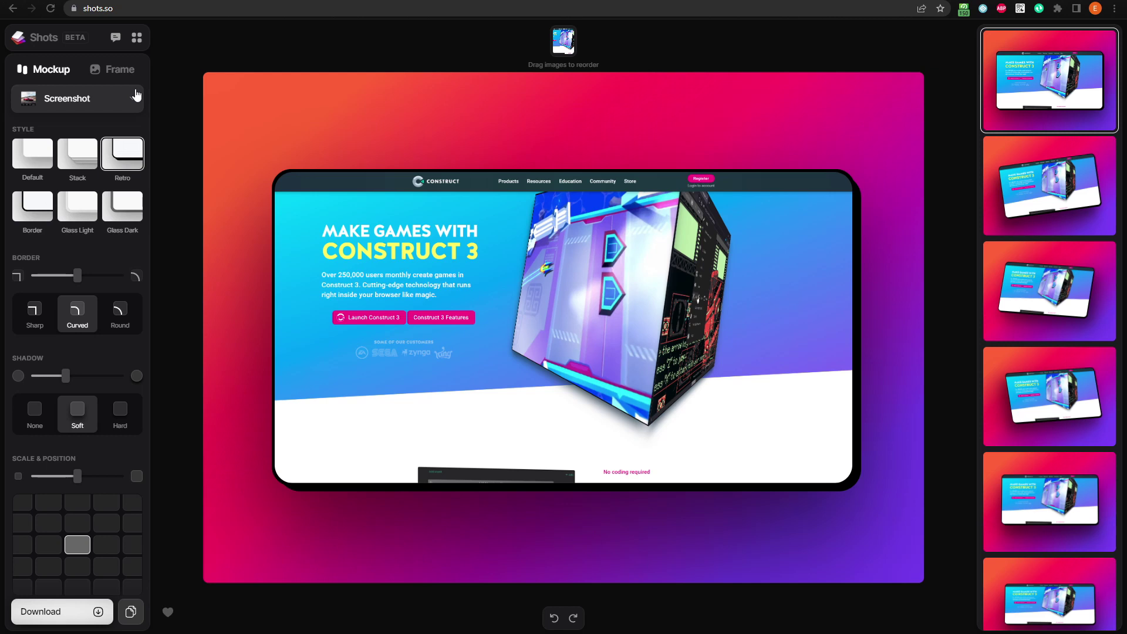
Try several tilted 3D layout presets, ending on a steeper perspective.
{"action": "left_click", "coordinate": [1028, 215]}
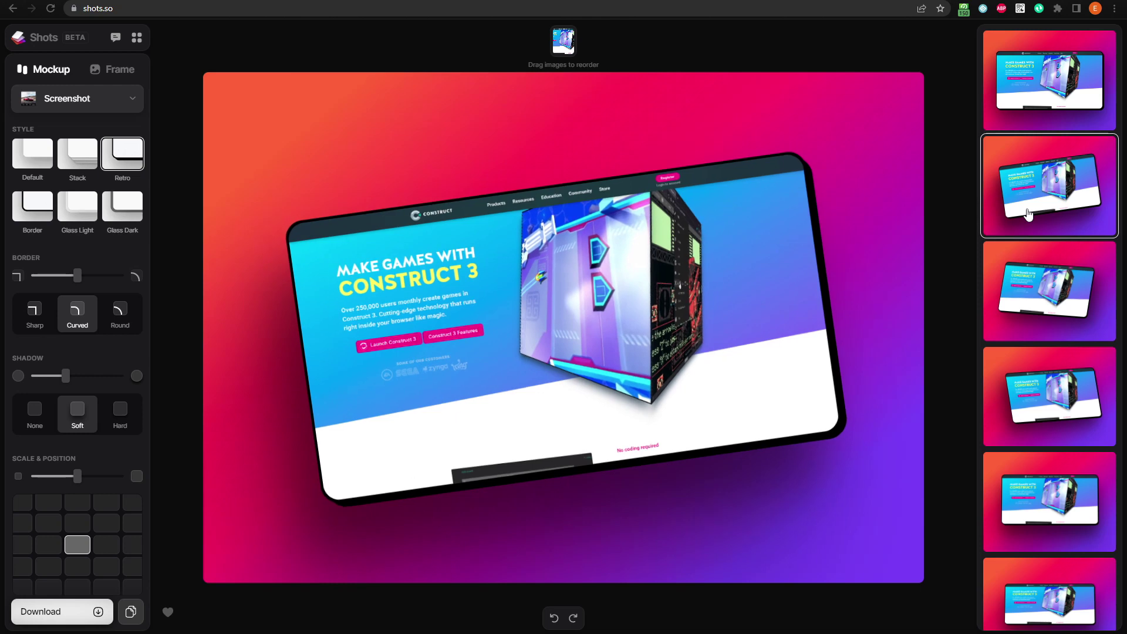
{"action": "left_click", "coordinate": [1036, 266]}
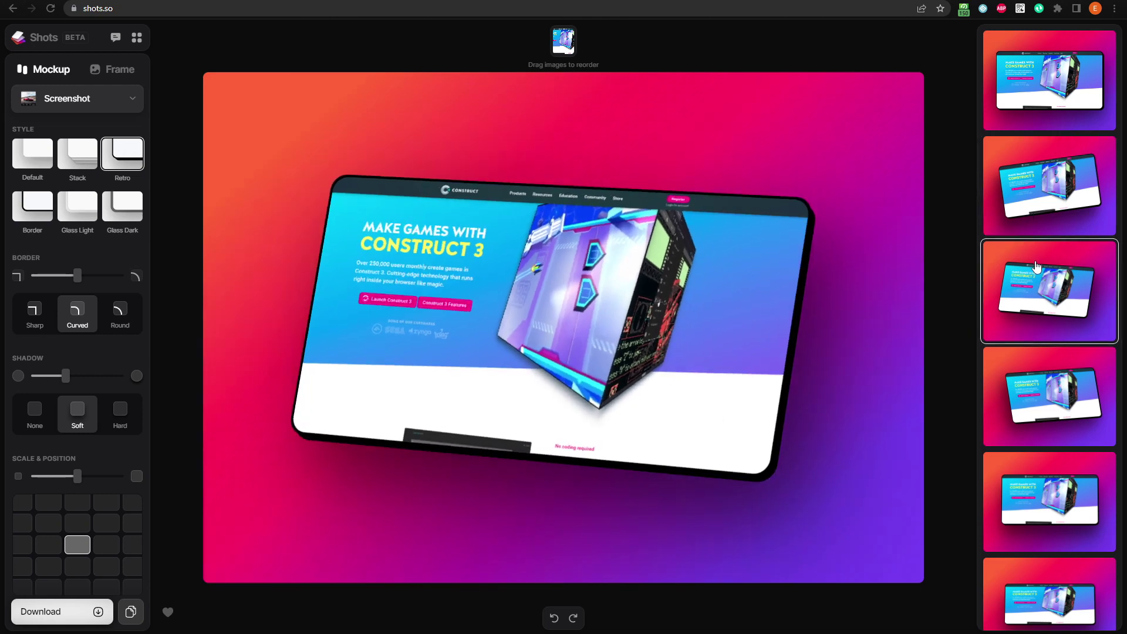
{"action": "left_click", "coordinate": [1049, 371]}
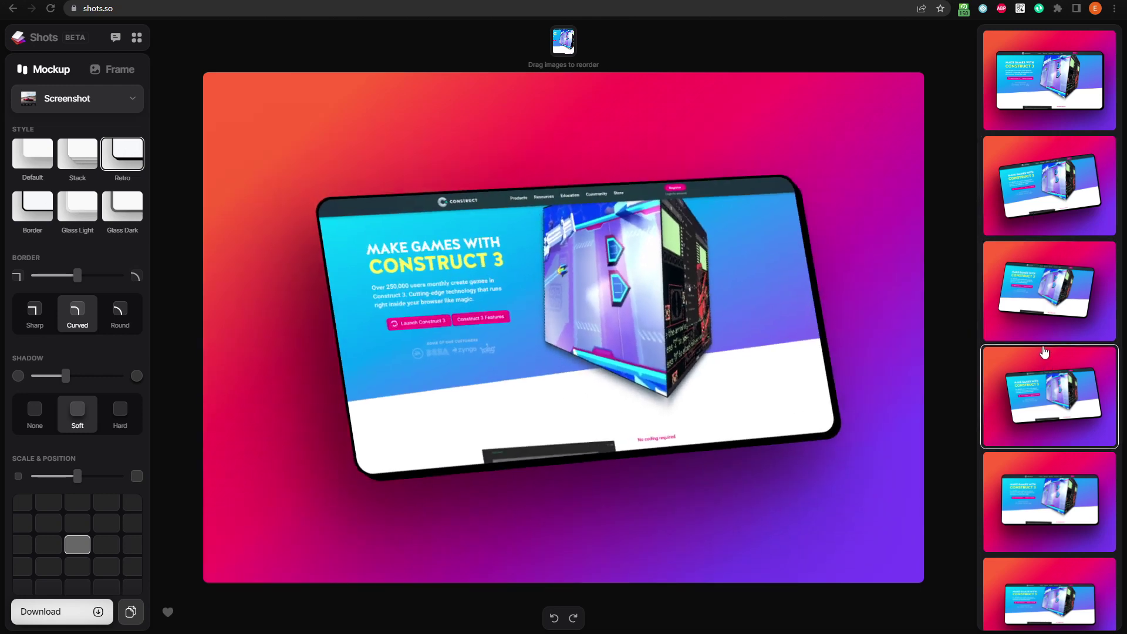
{"action": "left_click", "coordinate": [1061, 515]}
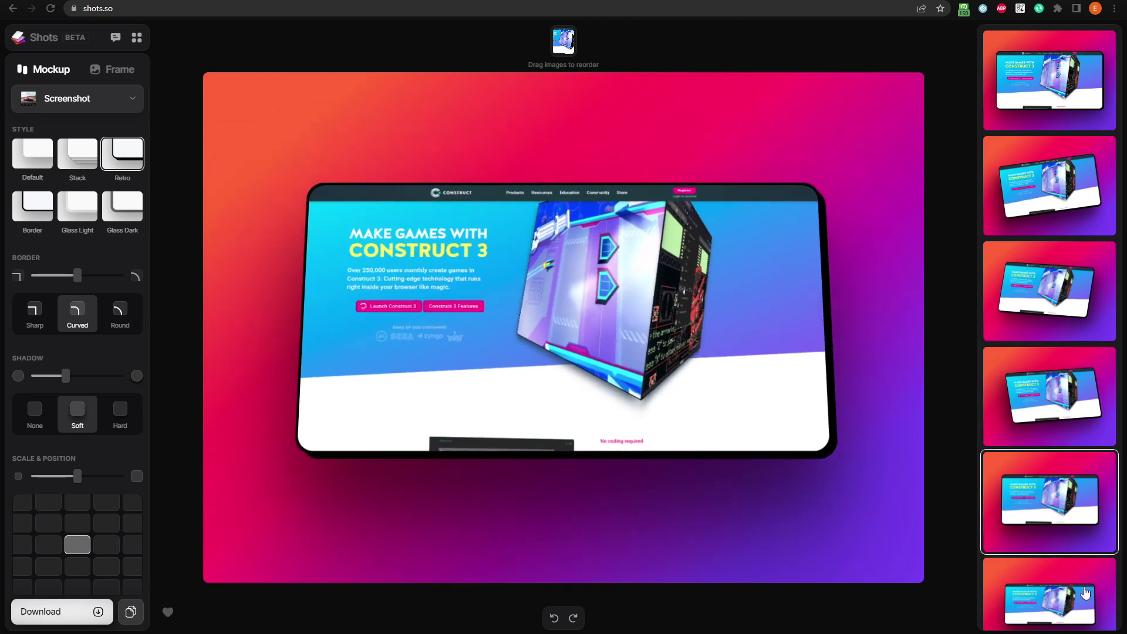
{"action": "left_click", "coordinate": [1085, 593]}
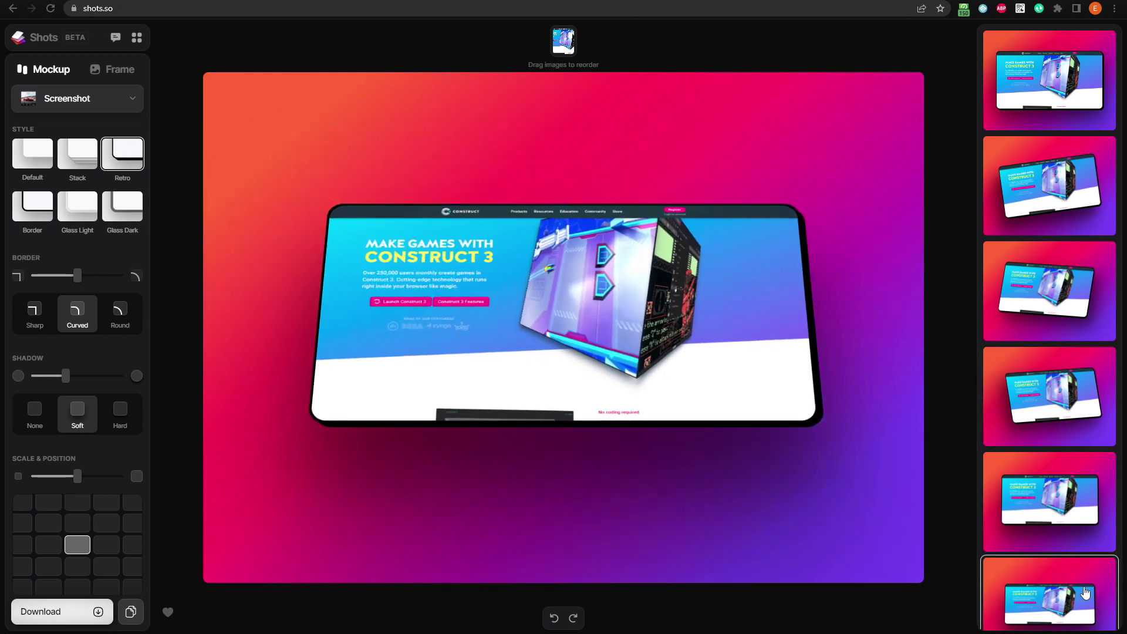
{"action": "left_click", "coordinate": [1063, 204]}
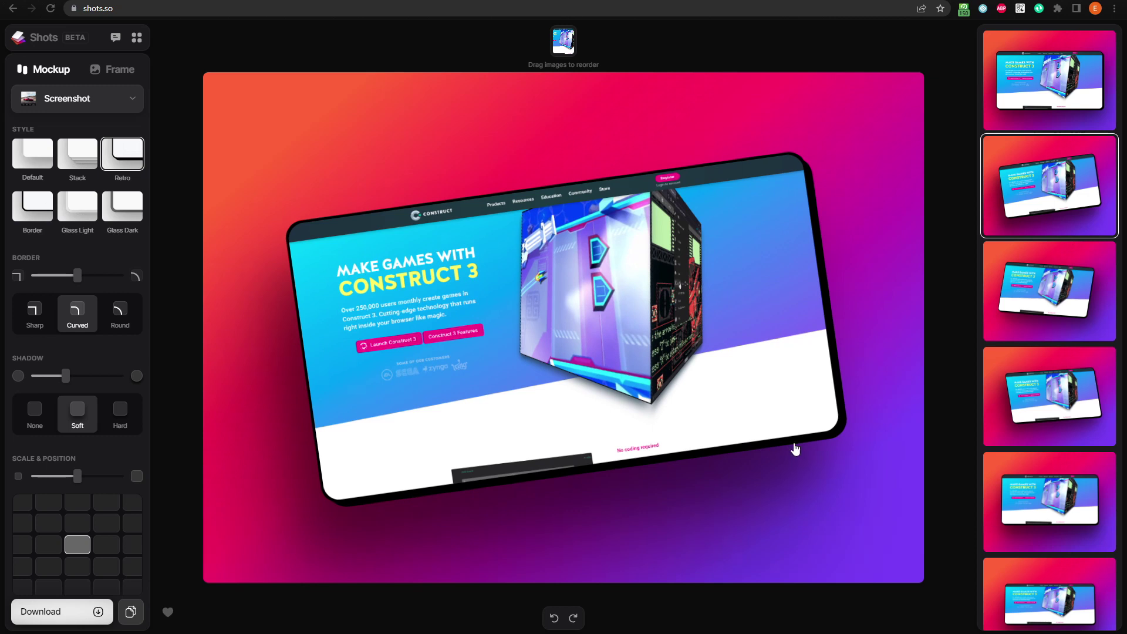
Undo three layout changes to compare, then redo back to the tilted preset.
{"action": "left_click", "coordinate": [555, 619]}
{"action": "left_click", "coordinate": [555, 619]}
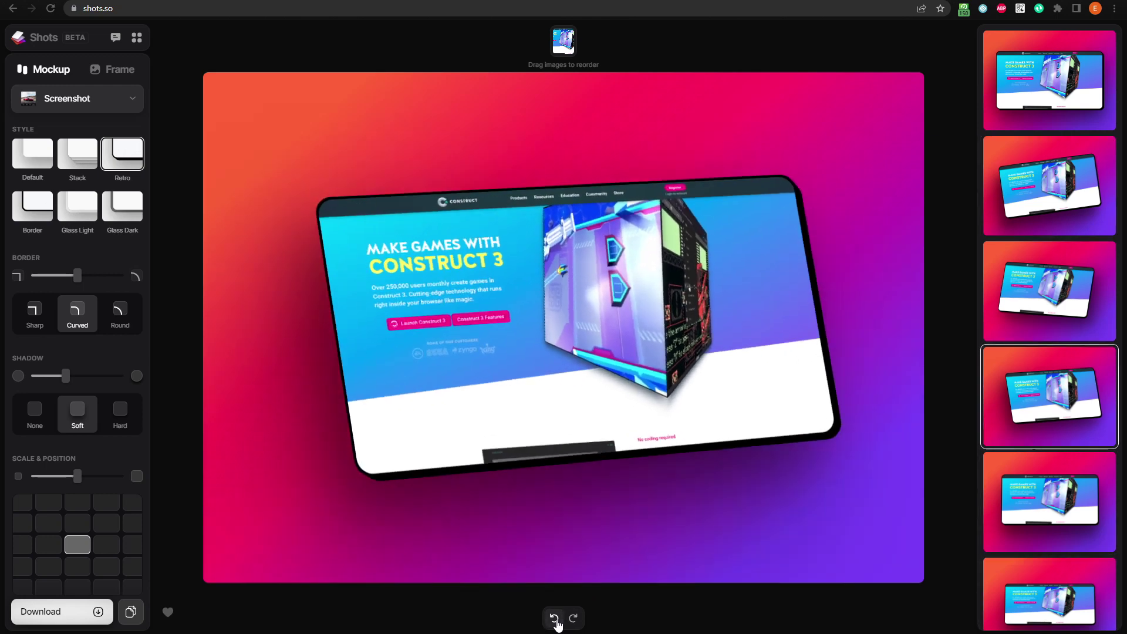
{"action": "left_click", "coordinate": [555, 619]}
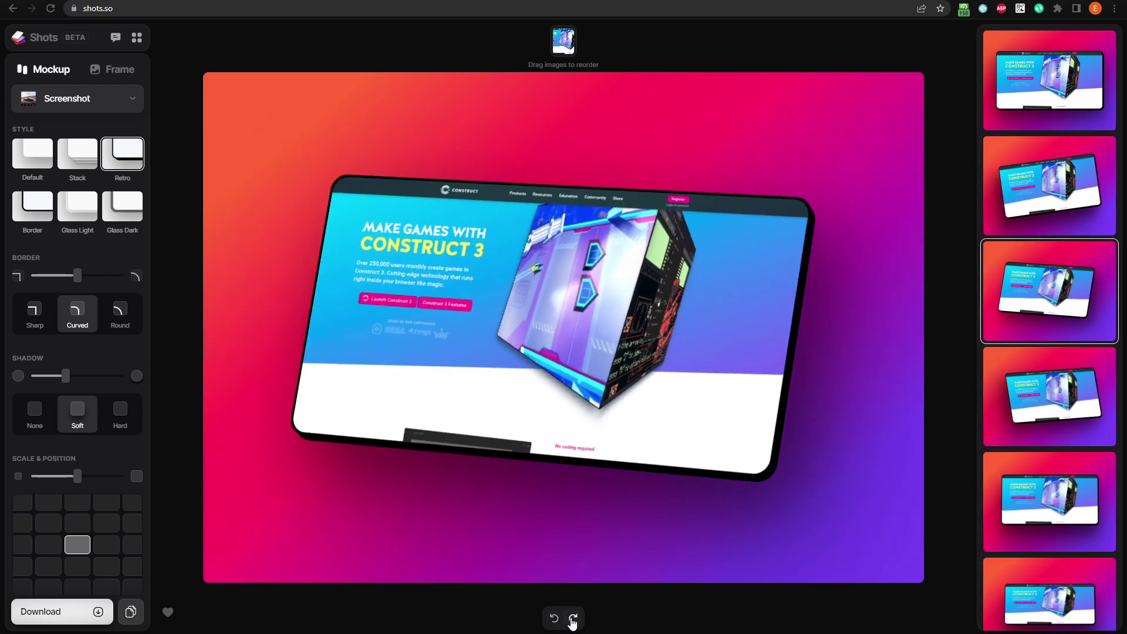
{"action": "left_click", "coordinate": [570, 621]}
{"action": "left_click", "coordinate": [572, 621]}
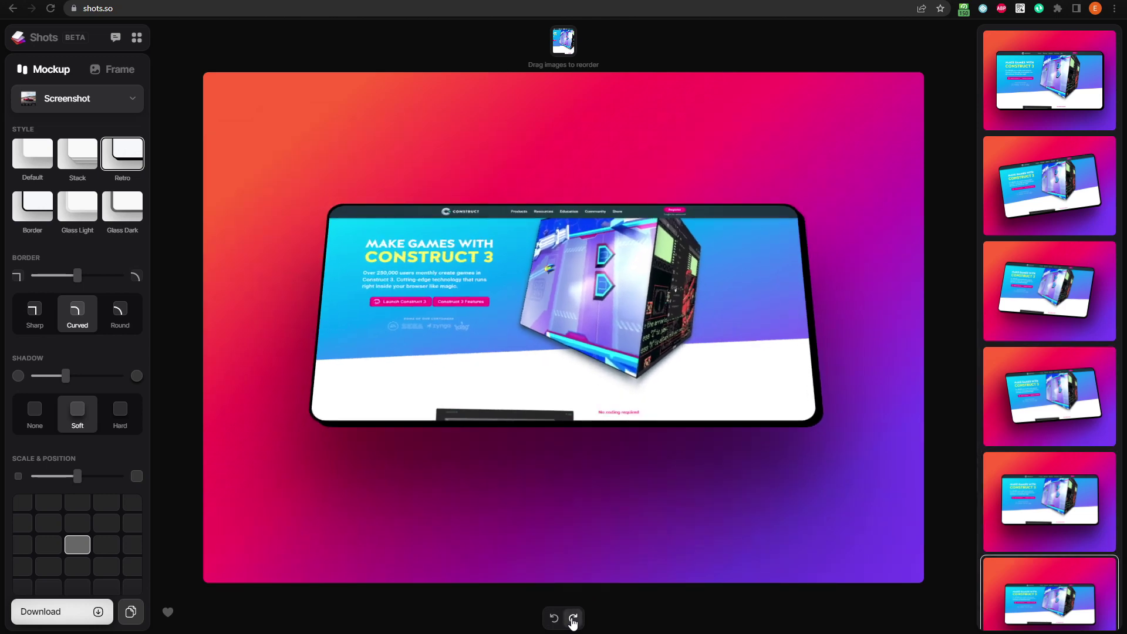
{"action": "left_click", "coordinate": [573, 620]}
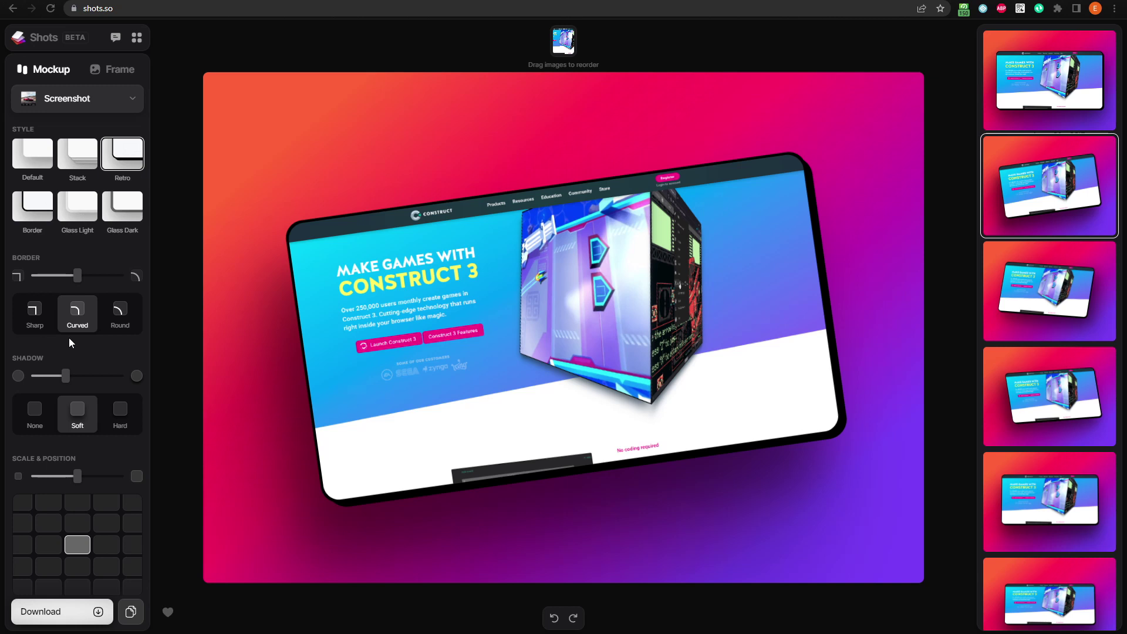
Compare Sharp, Round and Curved corners, then set the Border radius slightly above middle.
{"action": "left_click", "coordinate": [28, 322]}
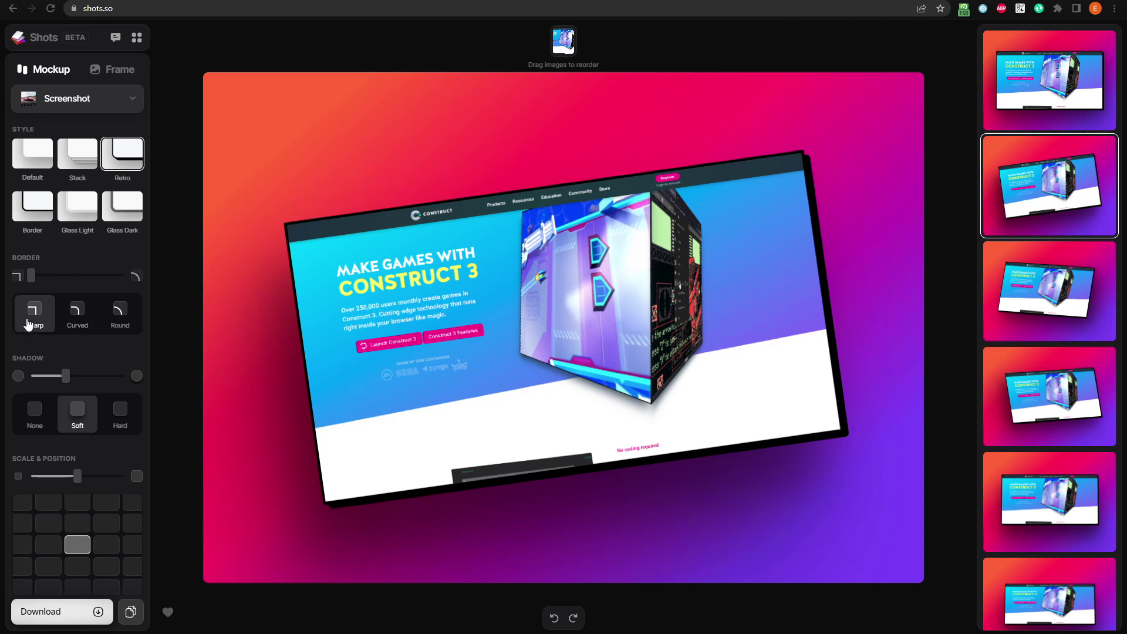
{"action": "left_click", "coordinate": [122, 319]}
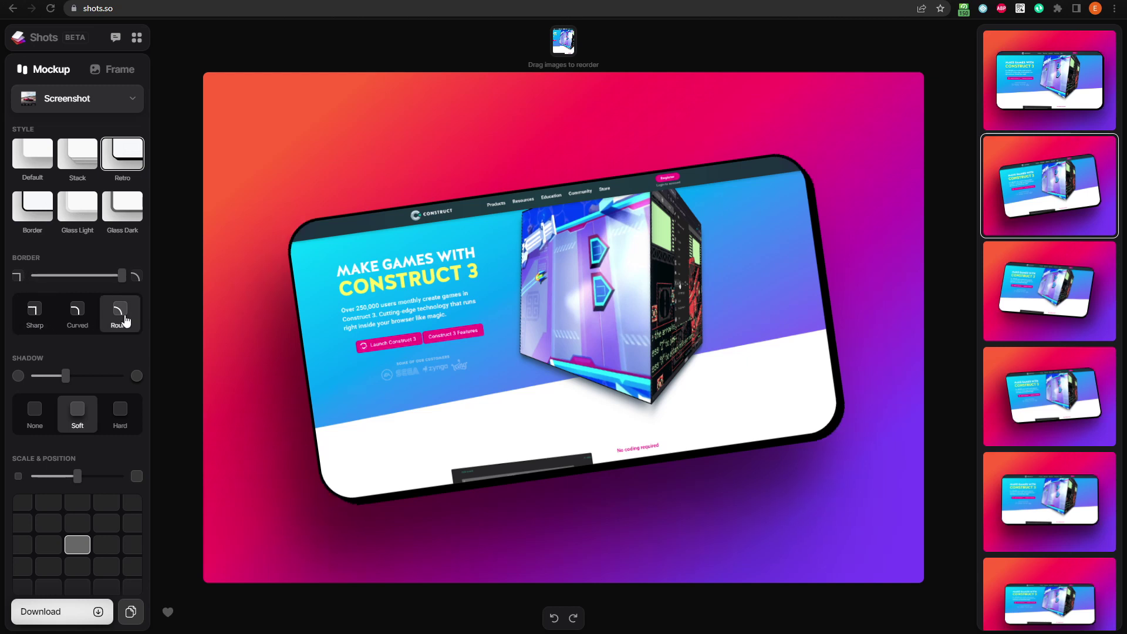
{"action": "left_click", "coordinate": [77, 318]}
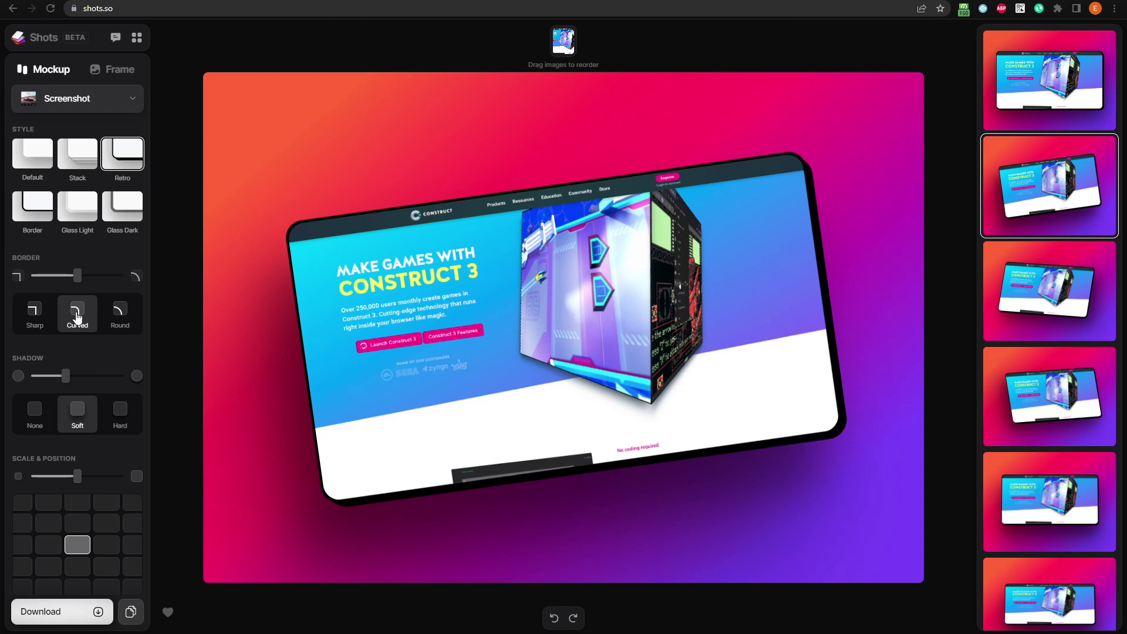
{"action": "mouse_move", "coordinate": [77, 275]}
{"action": "left_mouse_down"}
{"action": "mouse_move", "coordinate": [21, 276]}
{"action": "mouse_move", "coordinate": [141, 267]}
{"action": "mouse_move", "coordinate": [85, 276]}
{"action": "left_mouse_up"}
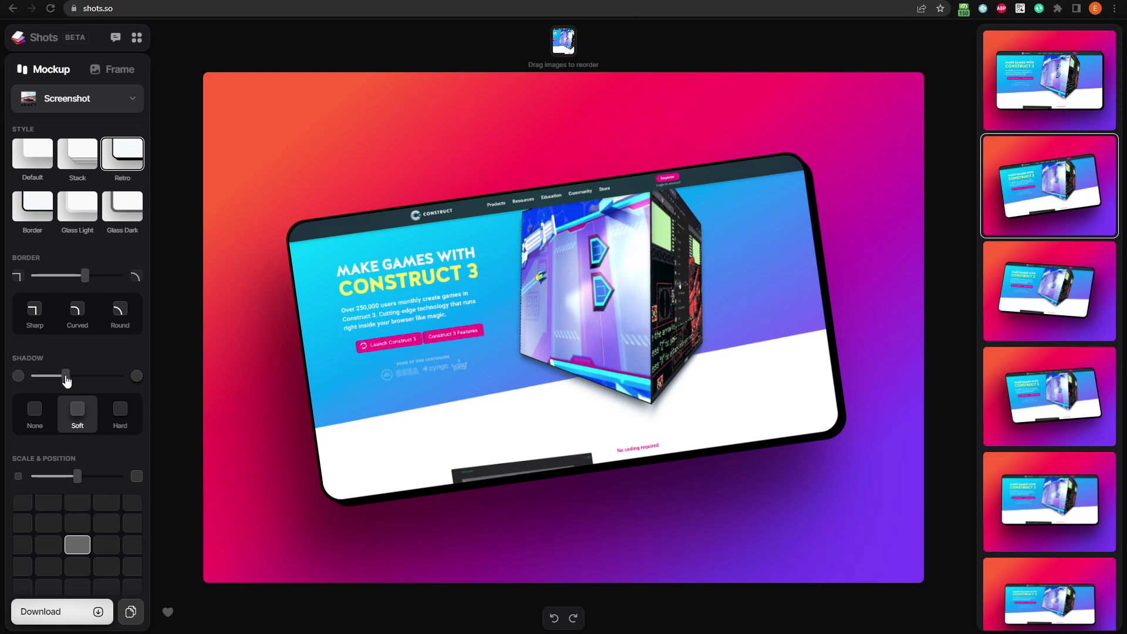
Set the shadow to Hard at moderate intensity after trying None and Soft.
{"action": "left_click_drag", "start_coordinate": [66, 376], "coordinate": [86, 378]}
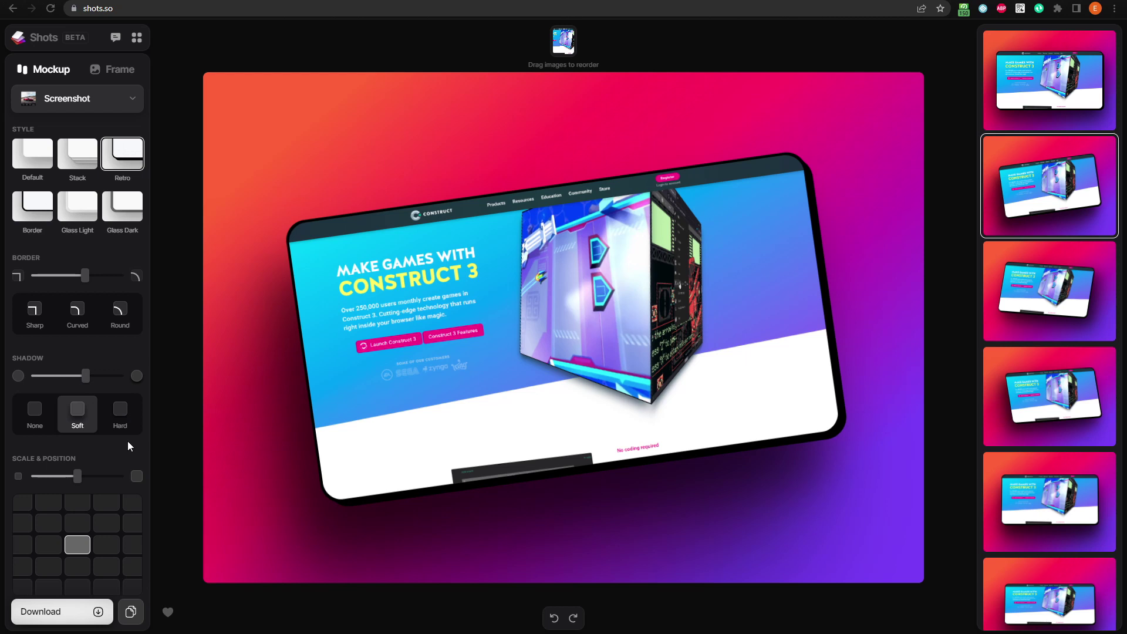
{"action": "left_click", "coordinate": [35, 422]}
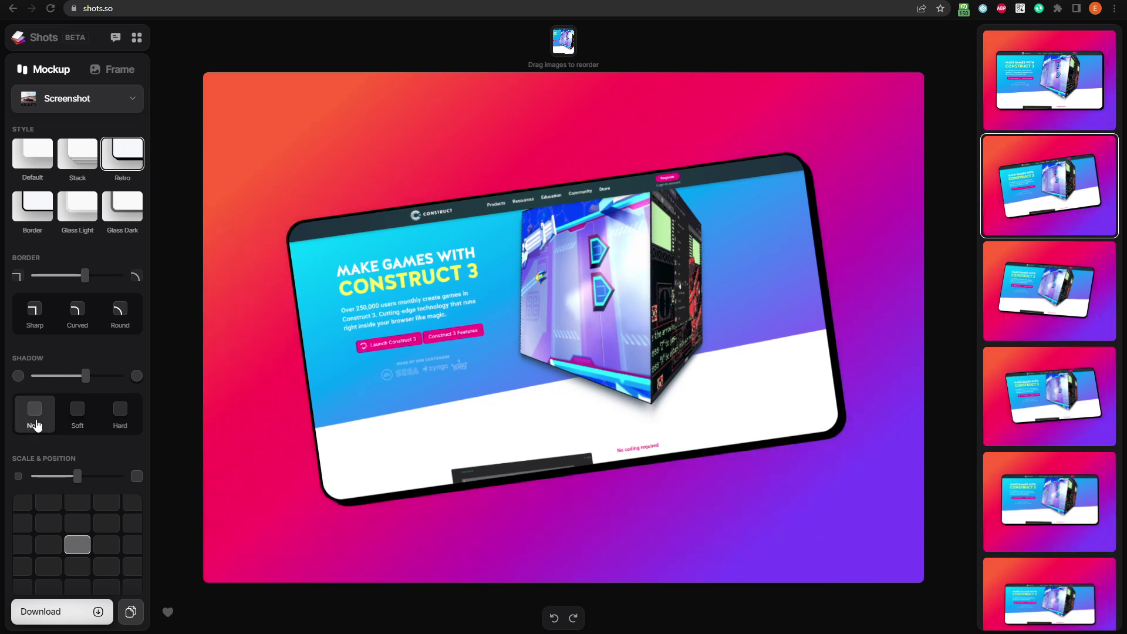
{"action": "left_click", "coordinate": [70, 422]}
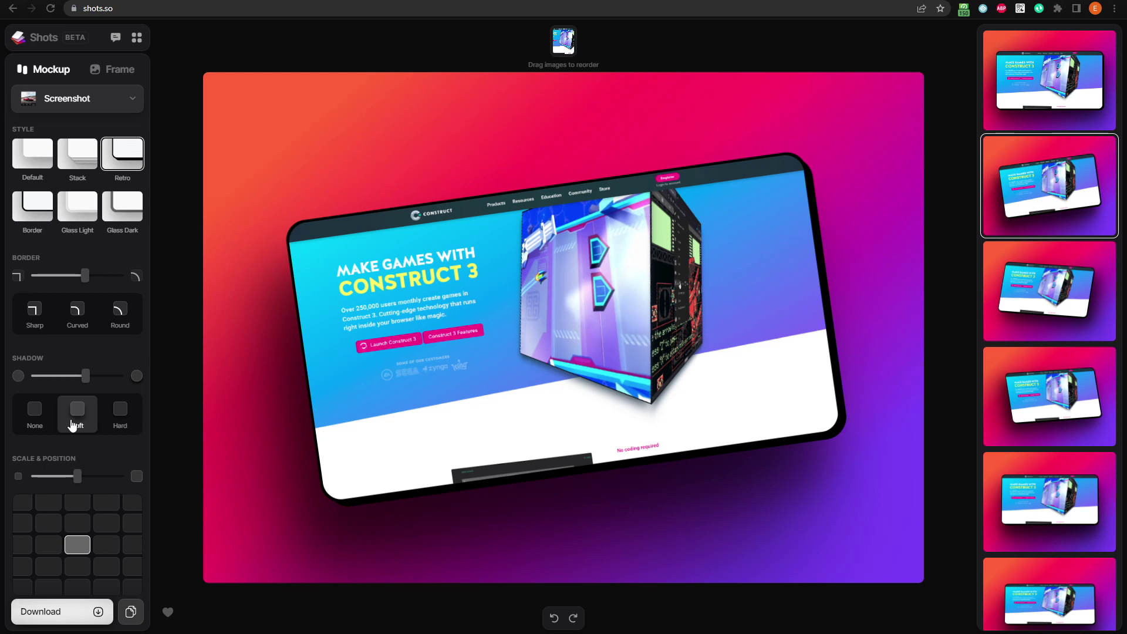
{"action": "left_click", "coordinate": [122, 424]}
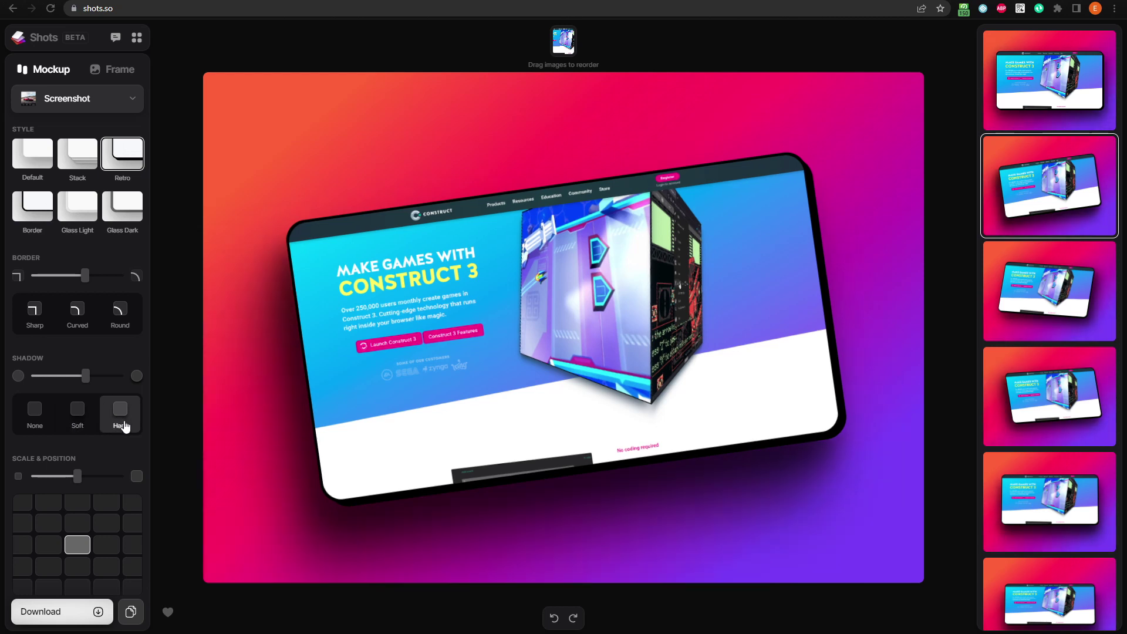
{"action": "mouse_move", "coordinate": [86, 376]}
{"action": "left_mouse_down"}
{"action": "mouse_move", "coordinate": [122, 380]}
{"action": "mouse_move", "coordinate": [42, 378]}
{"action": "mouse_move", "coordinate": [84, 379]}
{"action": "left_mouse_up"}
{"action": "scroll", "coordinate": [104, 454], "scroll_direction": "down", "scroll_amount": 2}
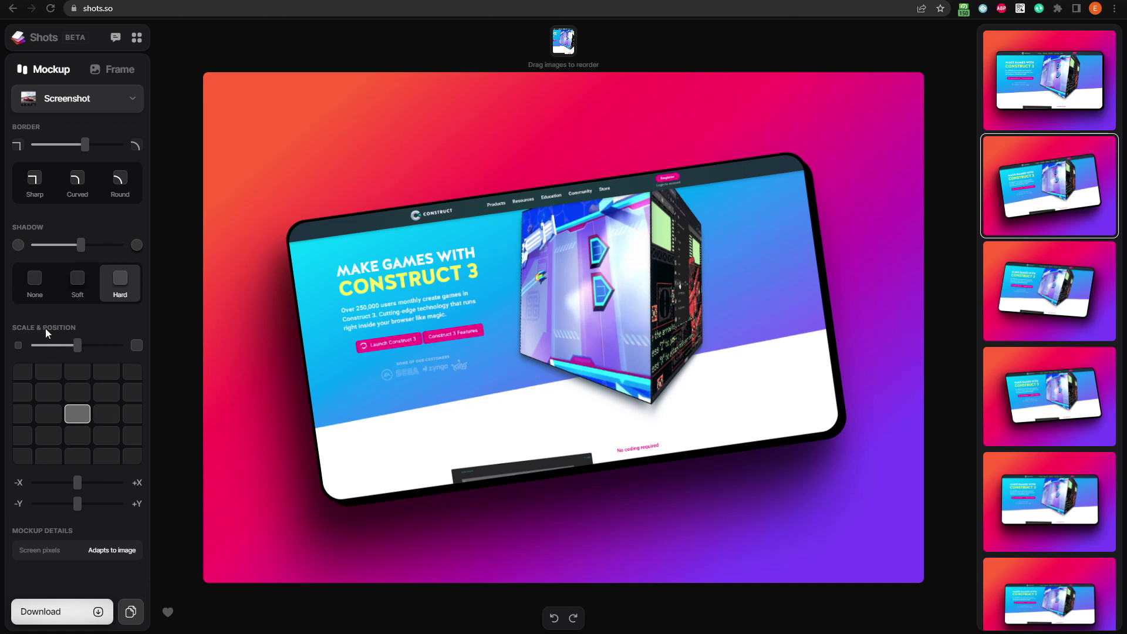
{"action": "mouse_move", "coordinate": [77, 346]}
{"action": "left_mouse_down"}
{"action": "mouse_move", "coordinate": [32, 355]}
{"action": "mouse_move", "coordinate": [125, 352]}
{"action": "mouse_move", "coordinate": [79, 360]}
{"action": "left_mouse_up"}
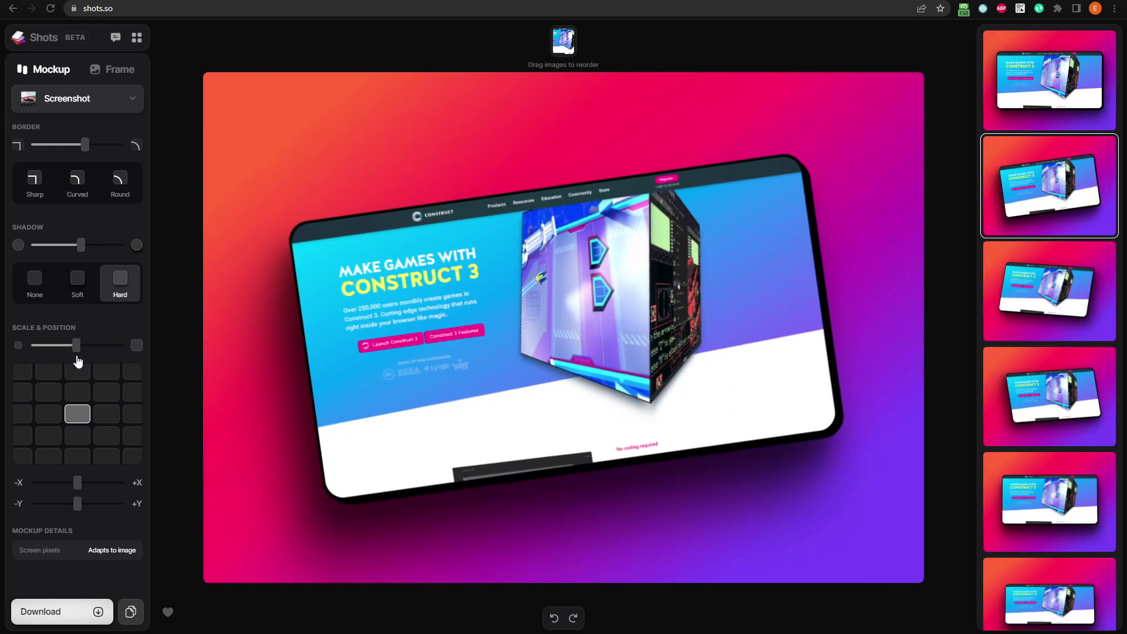
{"action": "left_click", "coordinate": [50, 414]}
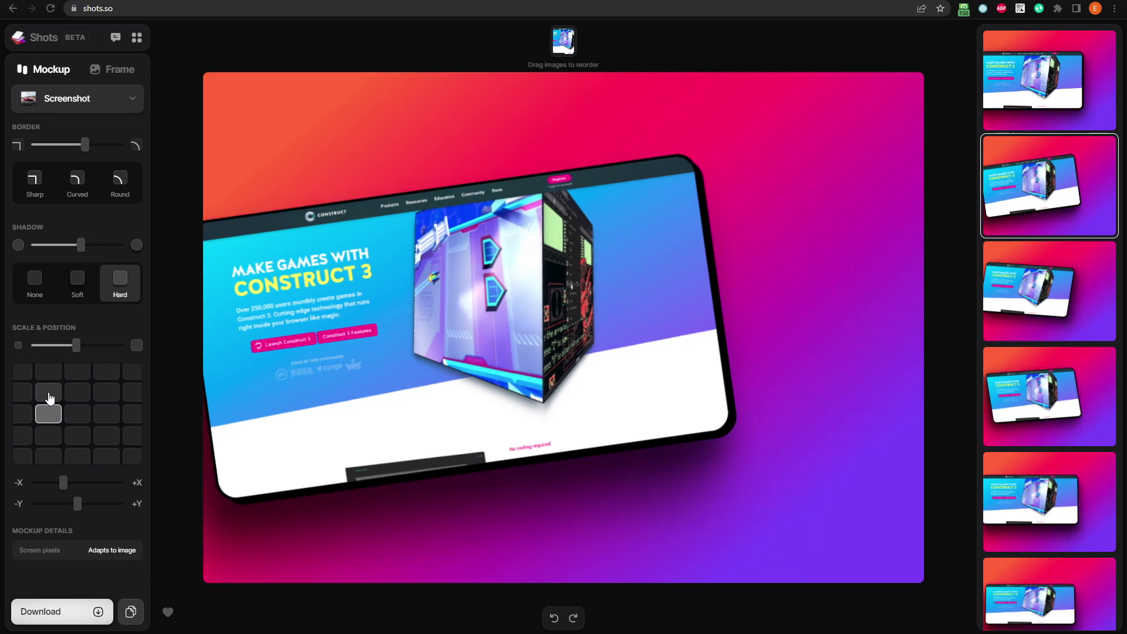
{"action": "left_click", "coordinate": [49, 392]}
{"action": "left_click", "coordinate": [76, 388]}
{"action": "left_click", "coordinate": [76, 371]}
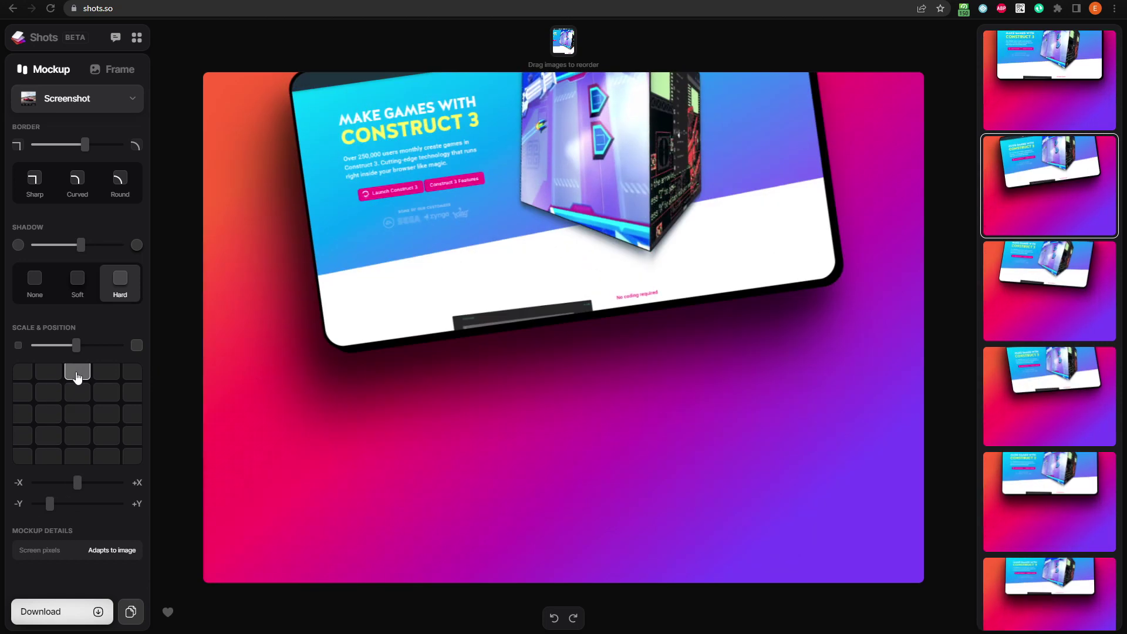
{"action": "left_click", "coordinate": [86, 440]}
{"action": "left_click", "coordinate": [77, 455]}
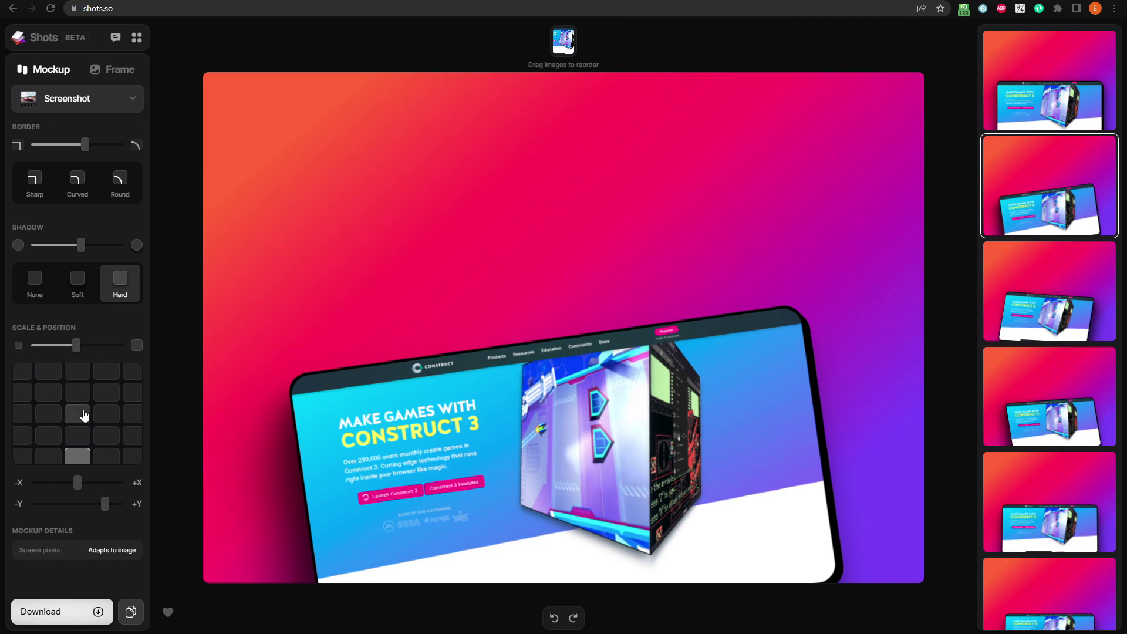
{"action": "left_click", "coordinate": [84, 415]}
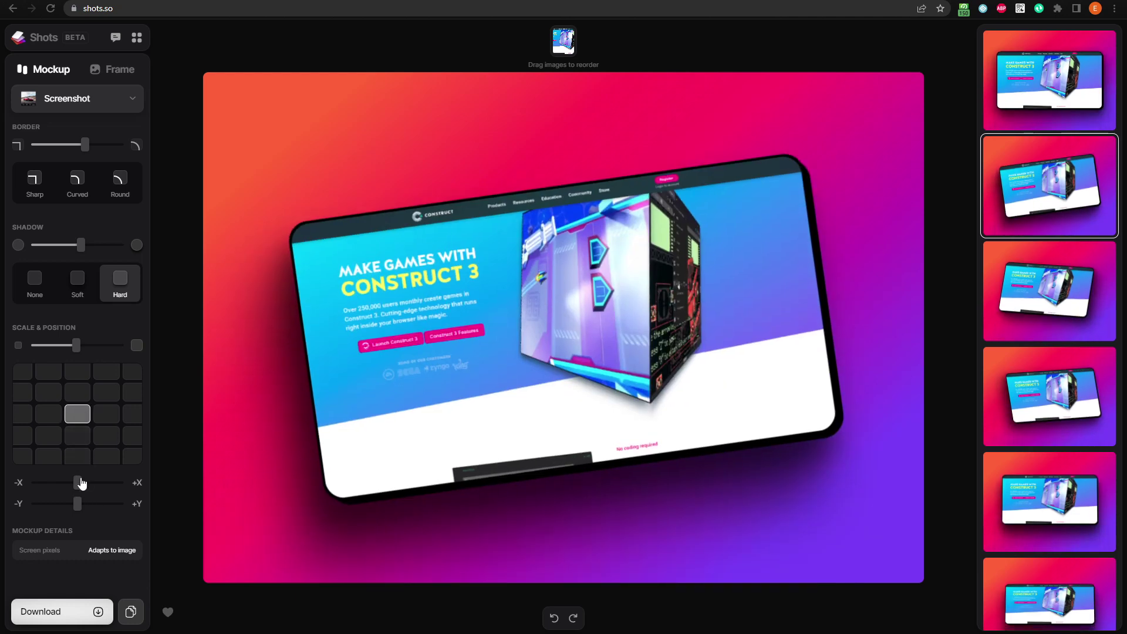
{"action": "left_click_drag", "start_coordinate": [78, 485], "coordinate": [77, 510]}
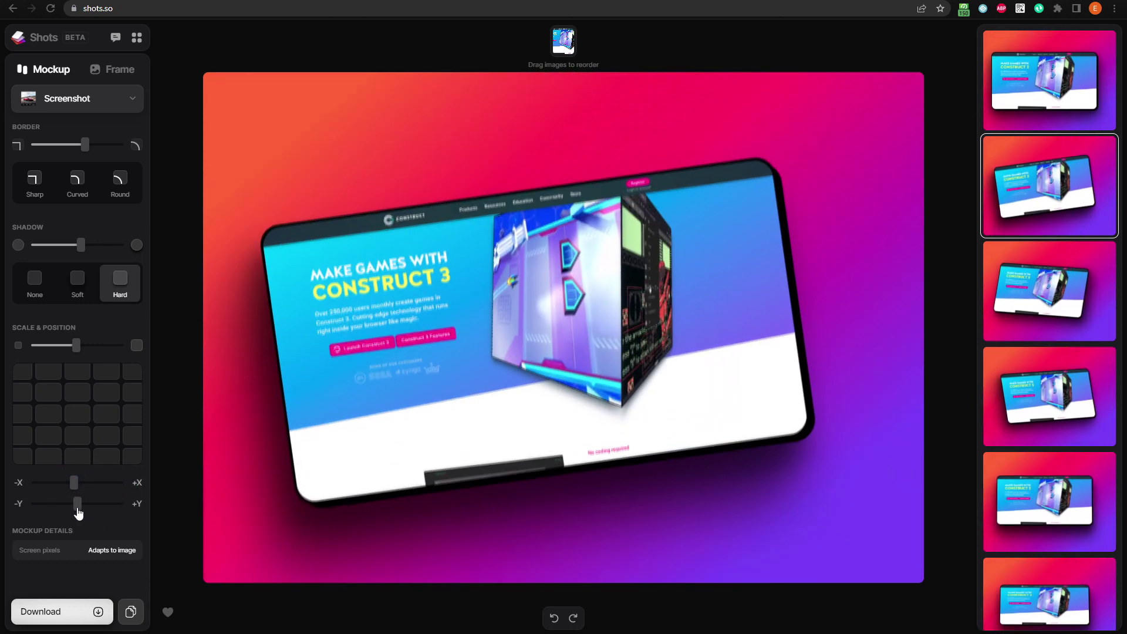
{"action": "left_click", "coordinate": [73, 417]}
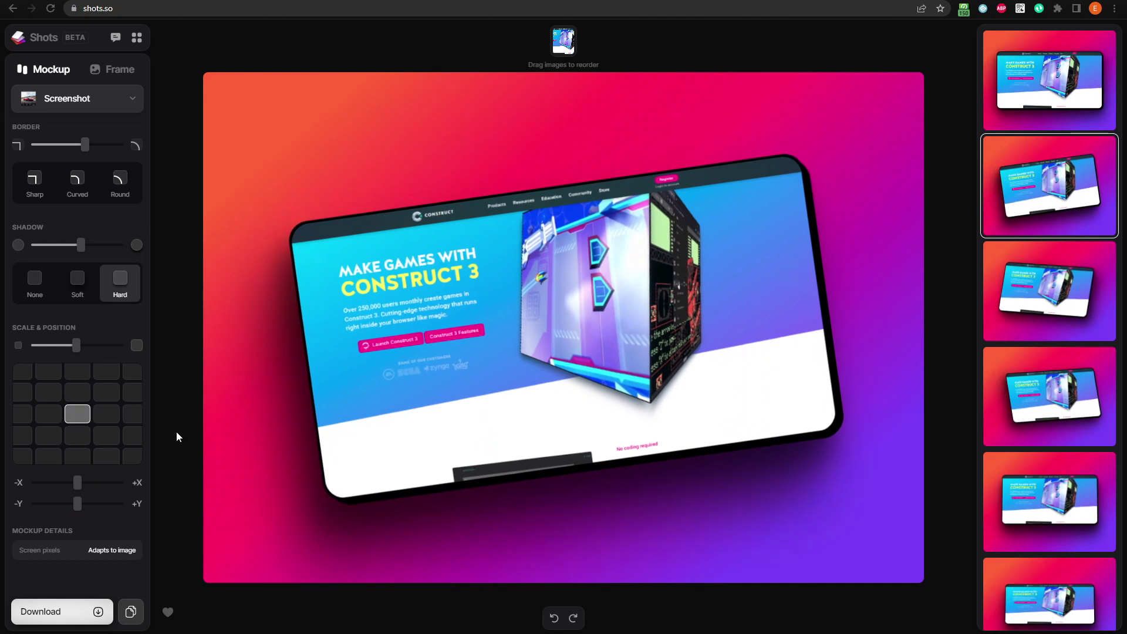
Set the frame to 3:2 (1620 × 1080) after trying 16:9 and 1:1.
{"action": "left_click", "coordinate": [133, 74]}
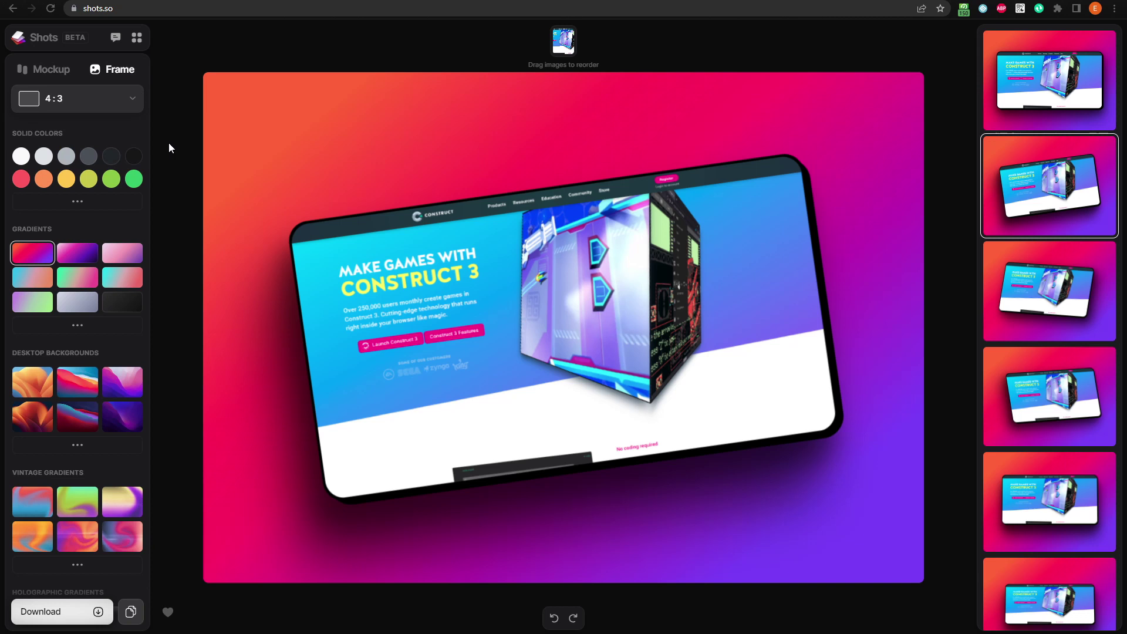
{"action": "left_click", "coordinate": [115, 110]}
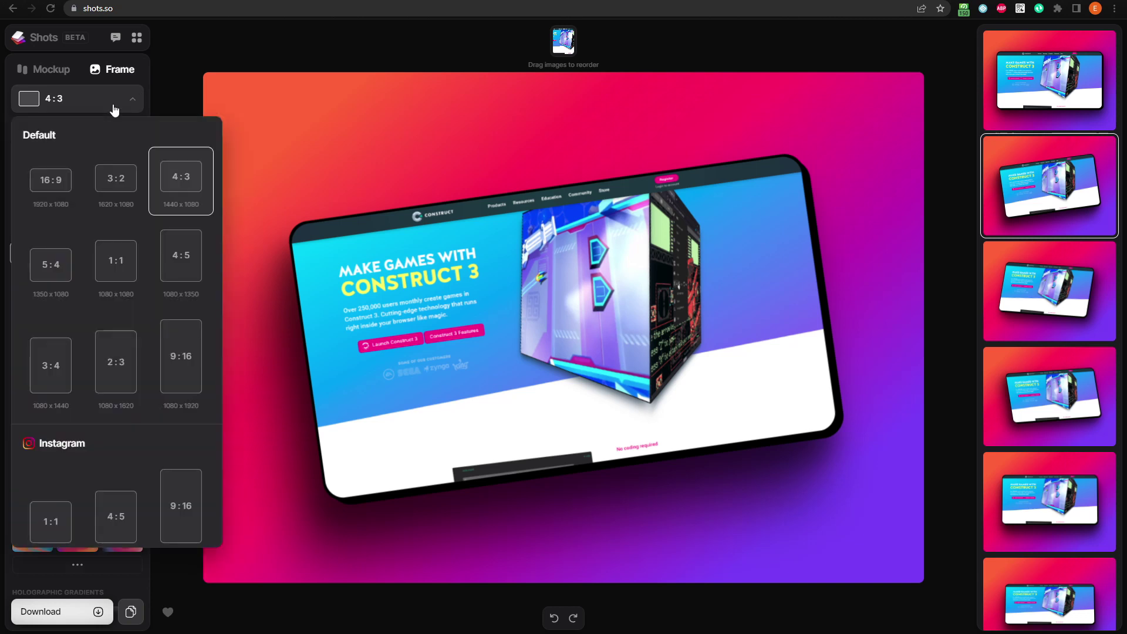
{"action": "left_click", "coordinate": [52, 181]}
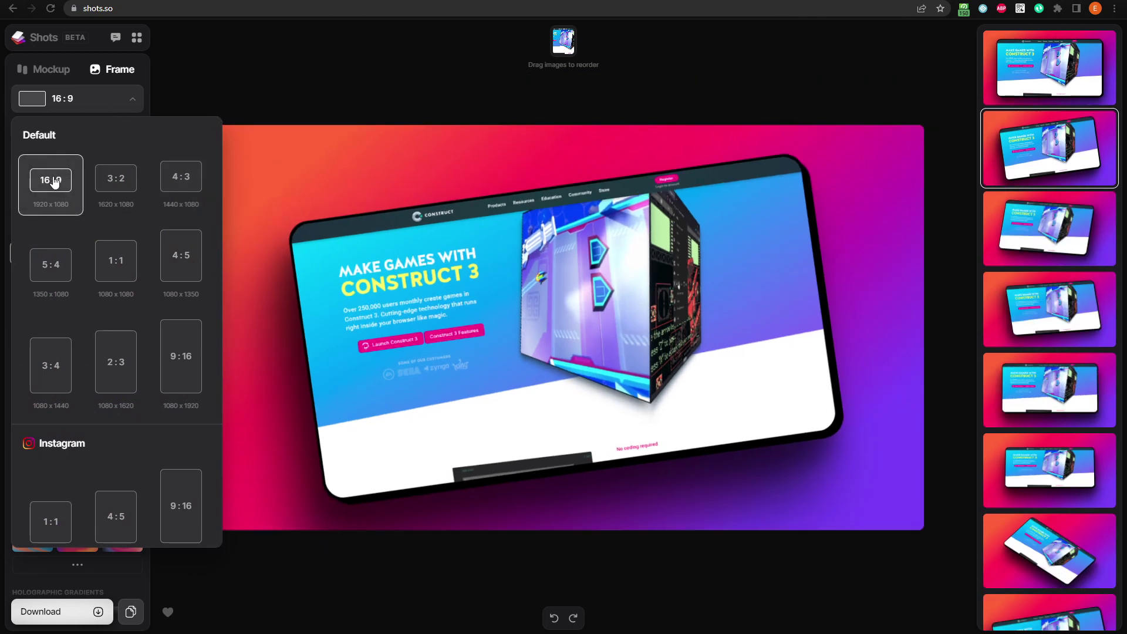
{"action": "left_click", "coordinate": [132, 251]}
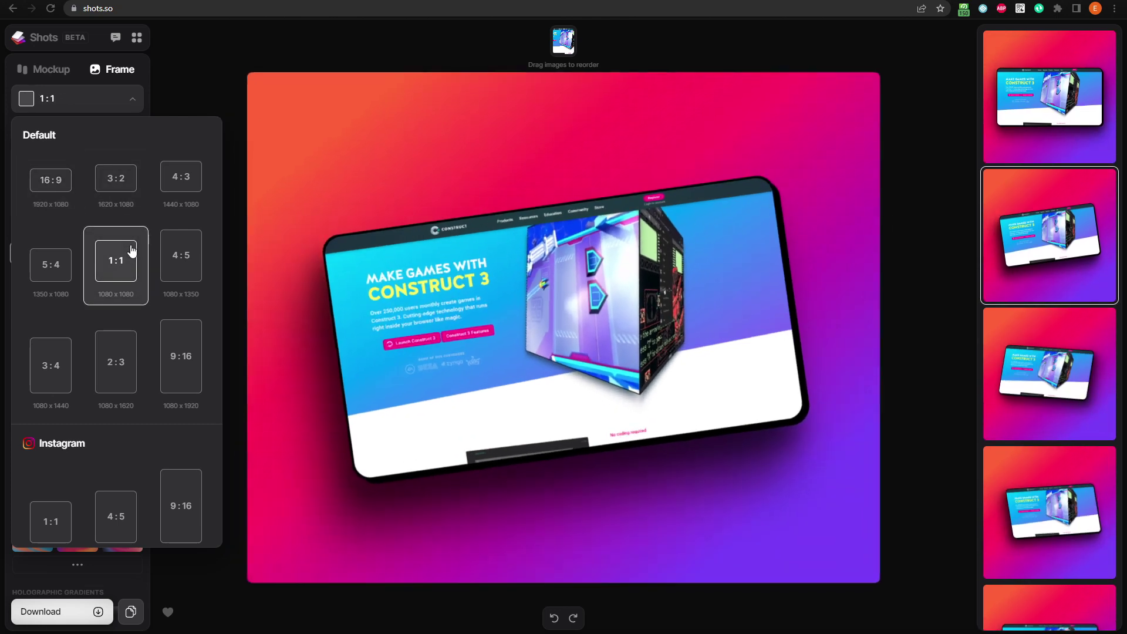
{"action": "scroll", "coordinate": [131, 251], "scroll_direction": "down", "scroll_amount": 2}
{"action": "scroll", "coordinate": [118, 256], "scroll_direction": "down", "scroll_amount": 2}
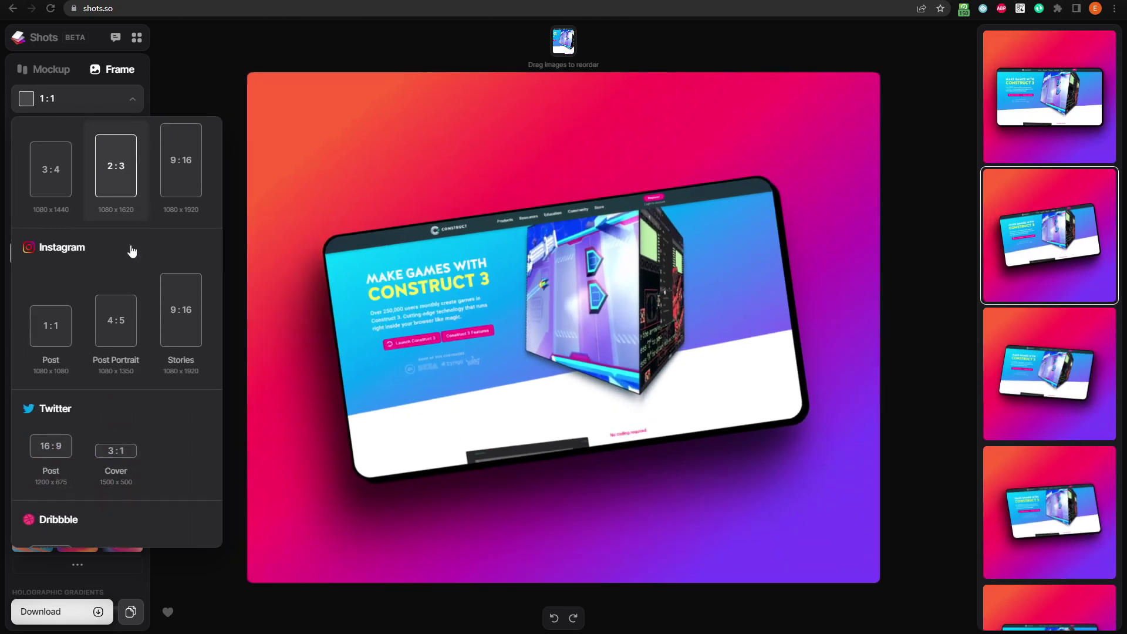
{"action": "scroll", "coordinate": [105, 269], "scroll_direction": "down", "scroll_amount": 4}
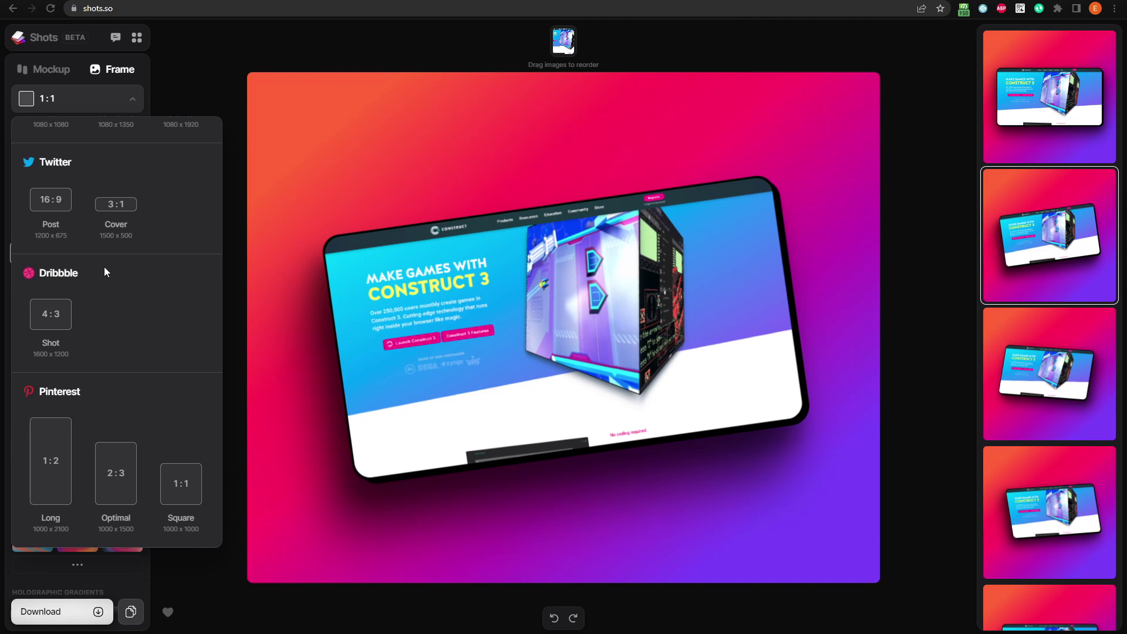
{"action": "scroll", "coordinate": [117, 286], "scroll_direction": "up", "scroll_amount": 8}
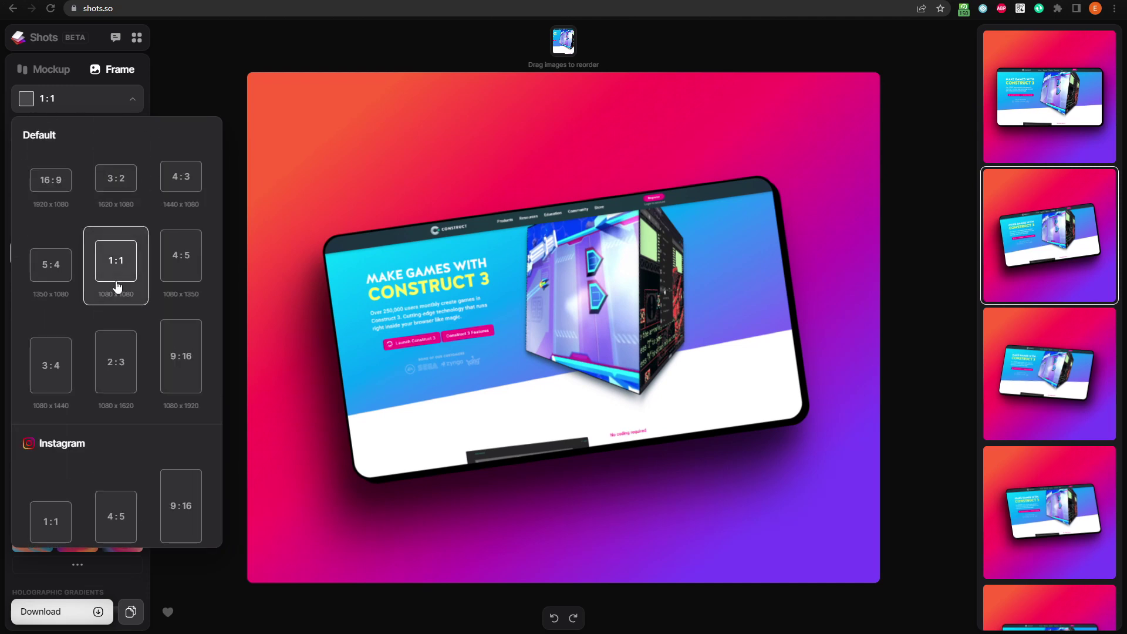
{"action": "left_click", "coordinate": [125, 183]}
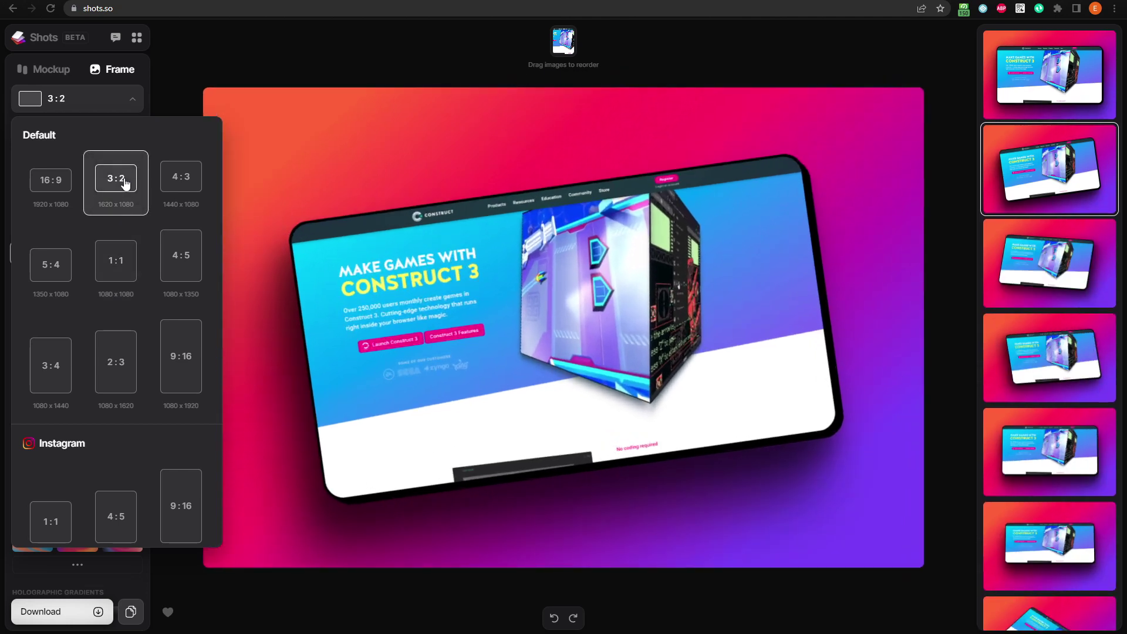
Make the background solid blue #1982C4 after trying transparent, grey and green swatches.
{"action": "left_click", "coordinate": [168, 96]}
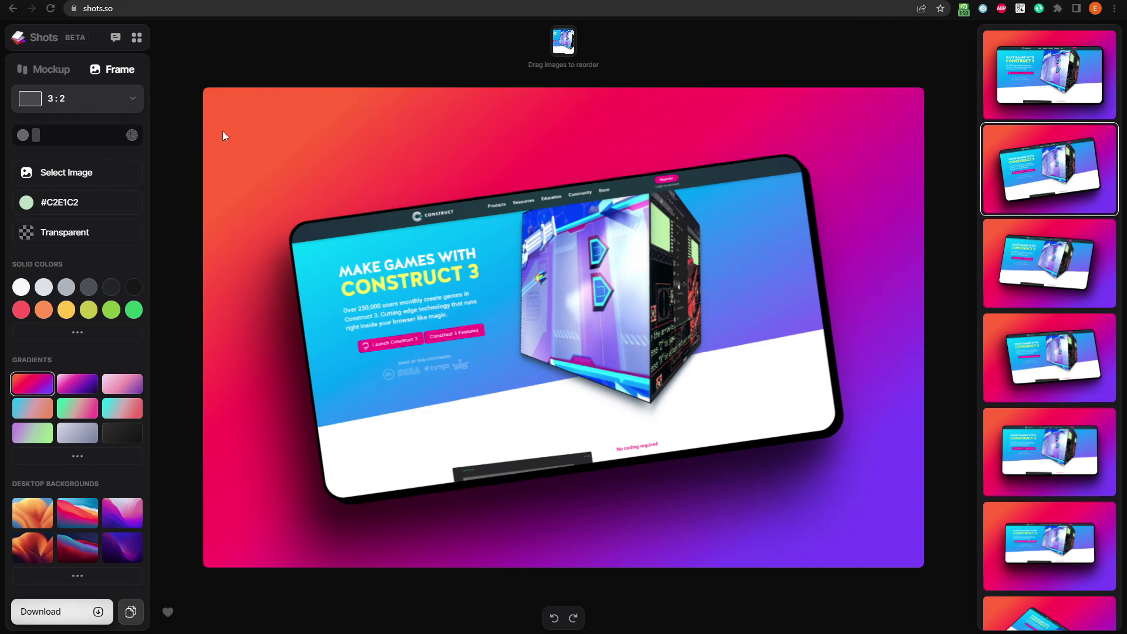
{"action": "left_click", "coordinate": [78, 240]}
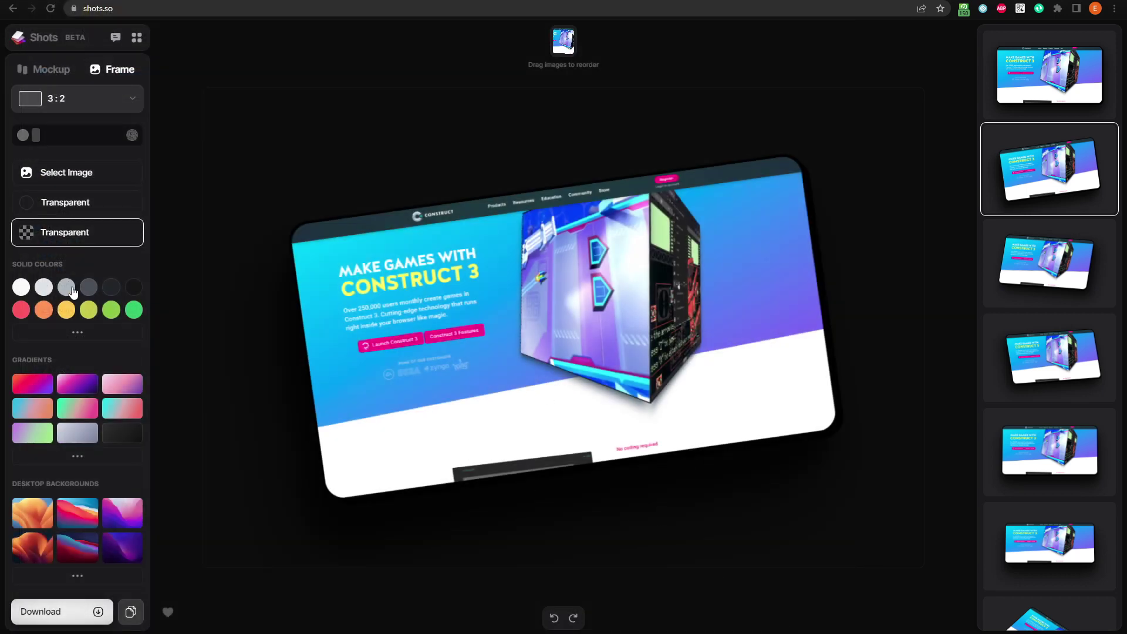
{"action": "left_click", "coordinate": [49, 286]}
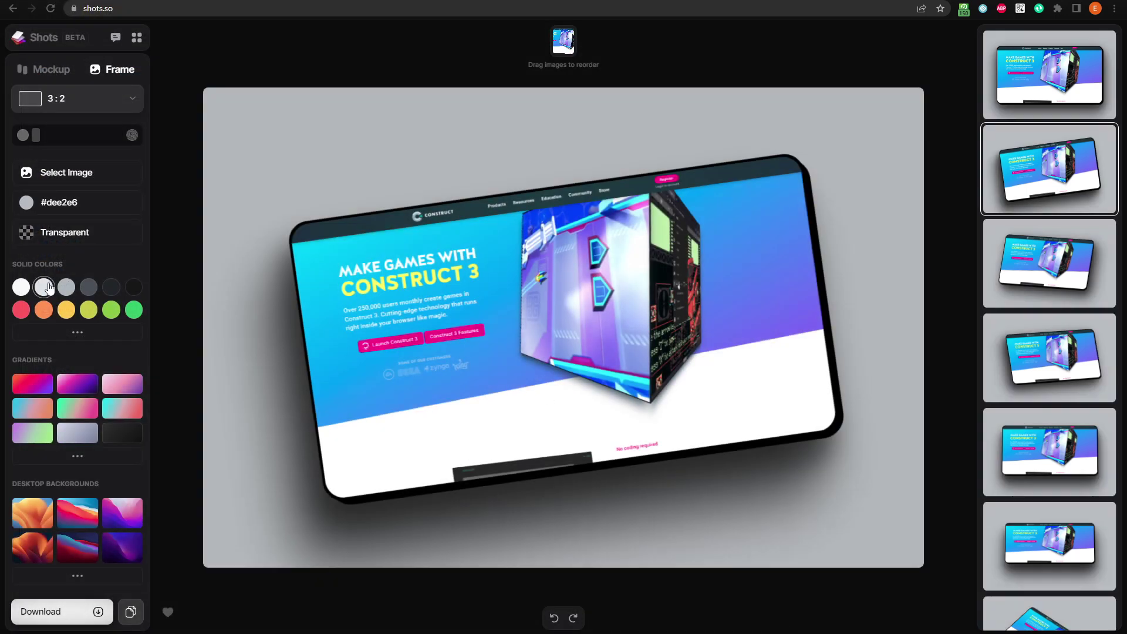
{"action": "left_click", "coordinate": [89, 287]}
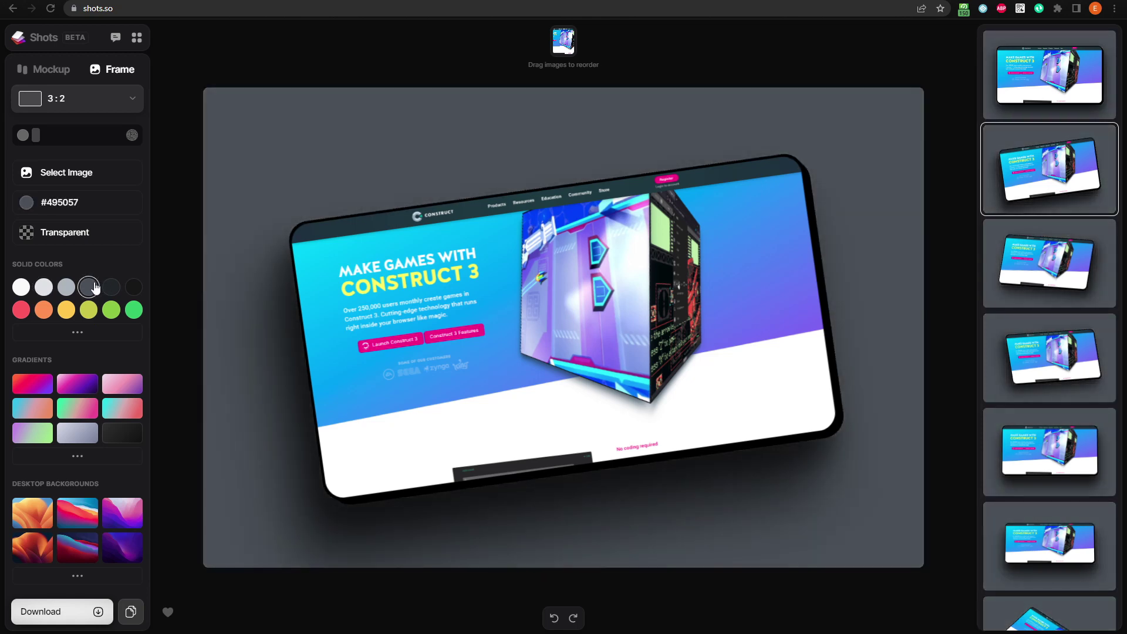
{"action": "left_click", "coordinate": [112, 310]}
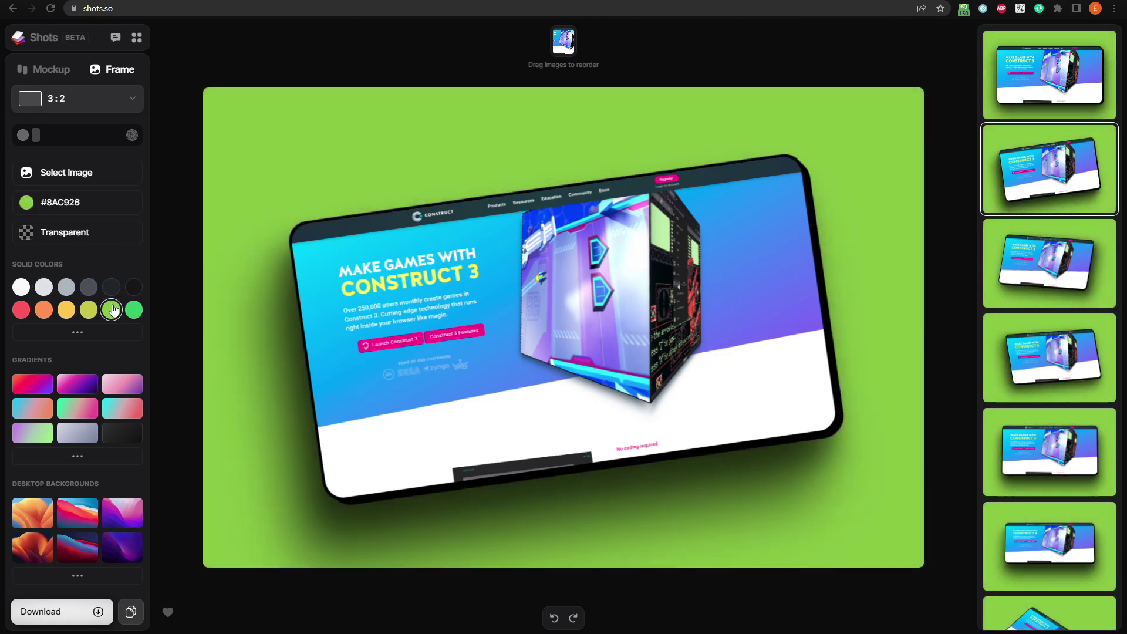
{"action": "left_click", "coordinate": [78, 336]}
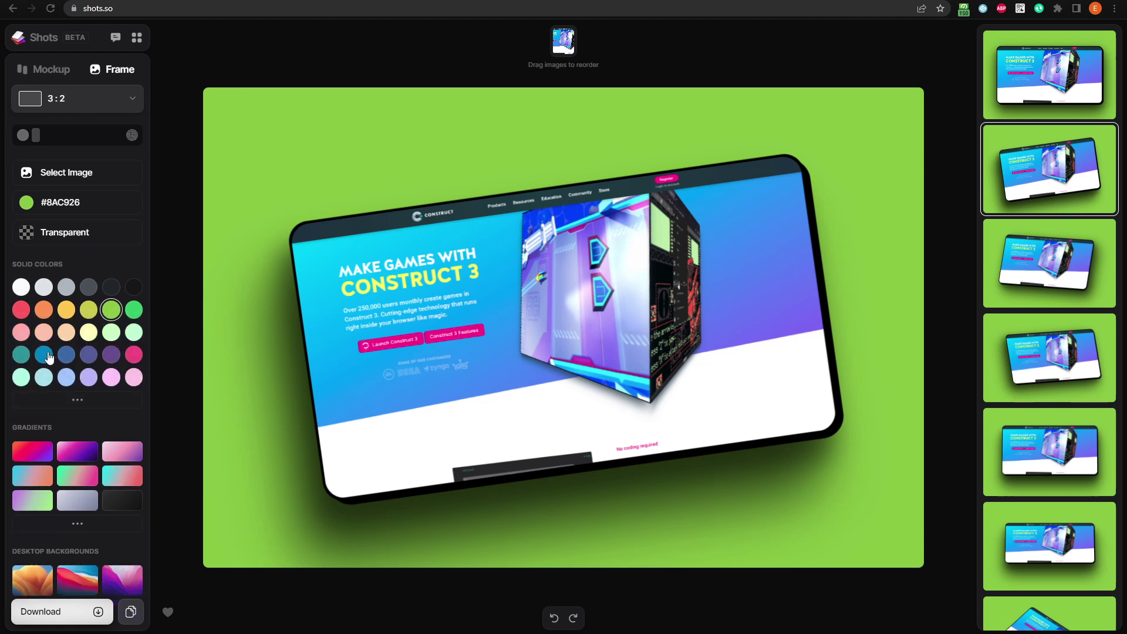
{"action": "left_click", "coordinate": [48, 357]}
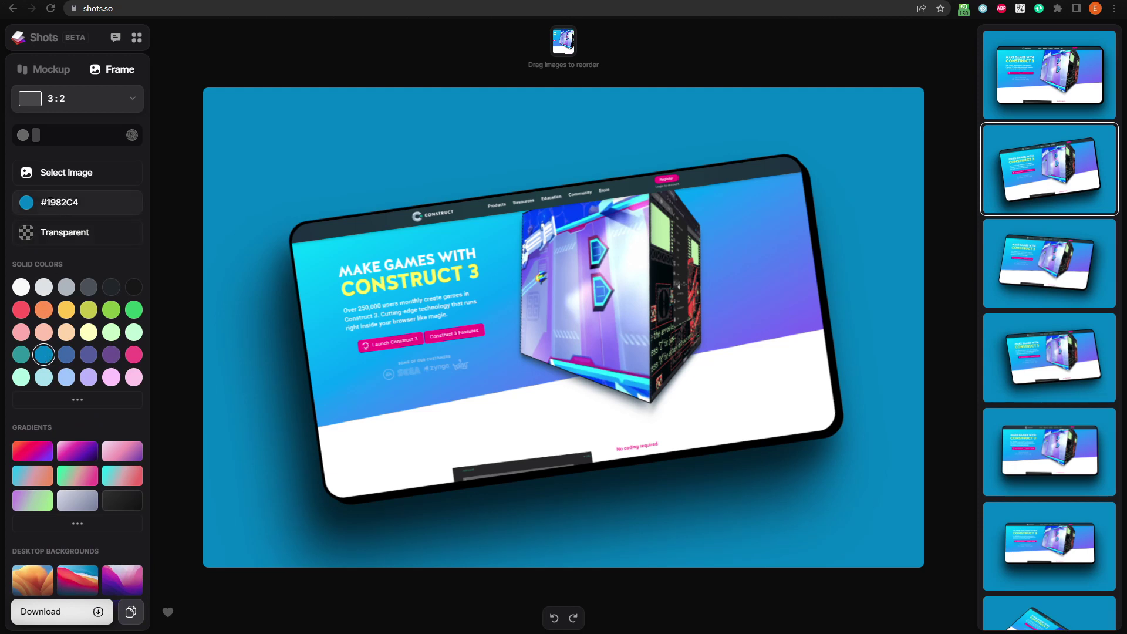
{"action": "double_click", "coordinate": [53, 204]}
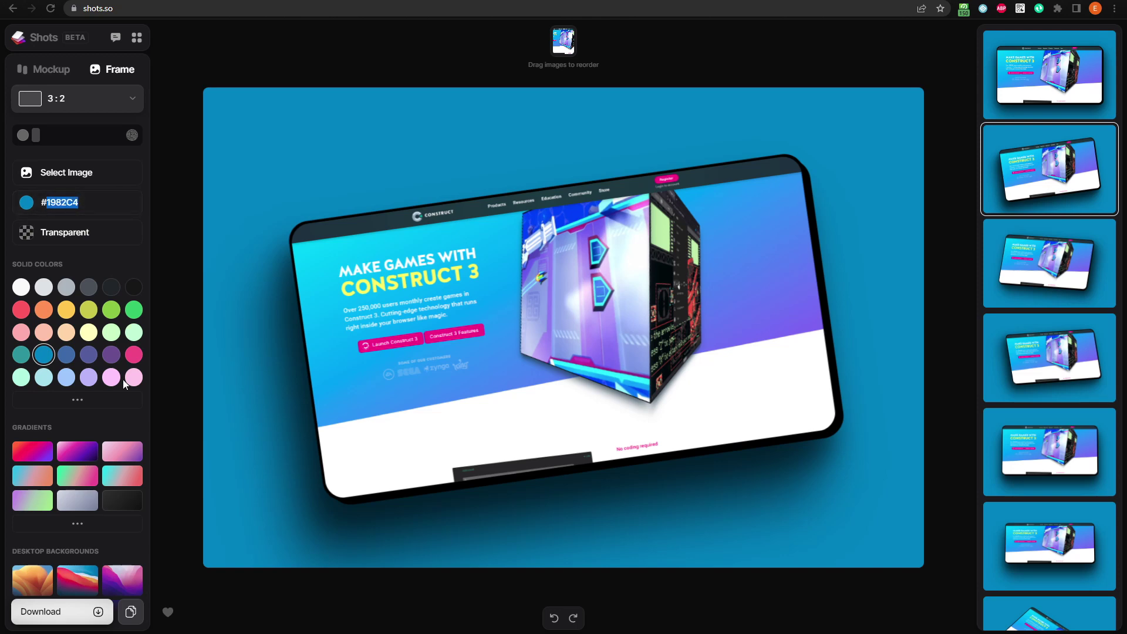
Enter hex f46711 to turn the background solid orange.
{"action": "type", "text": "f467"}
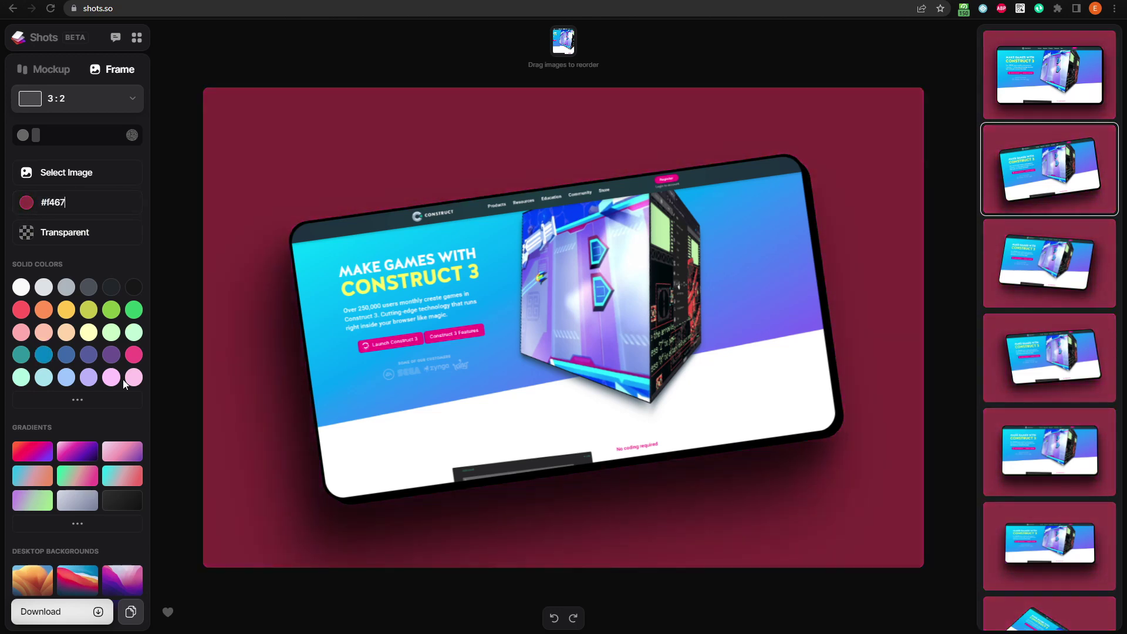
{"action": "type", "text": "11"}
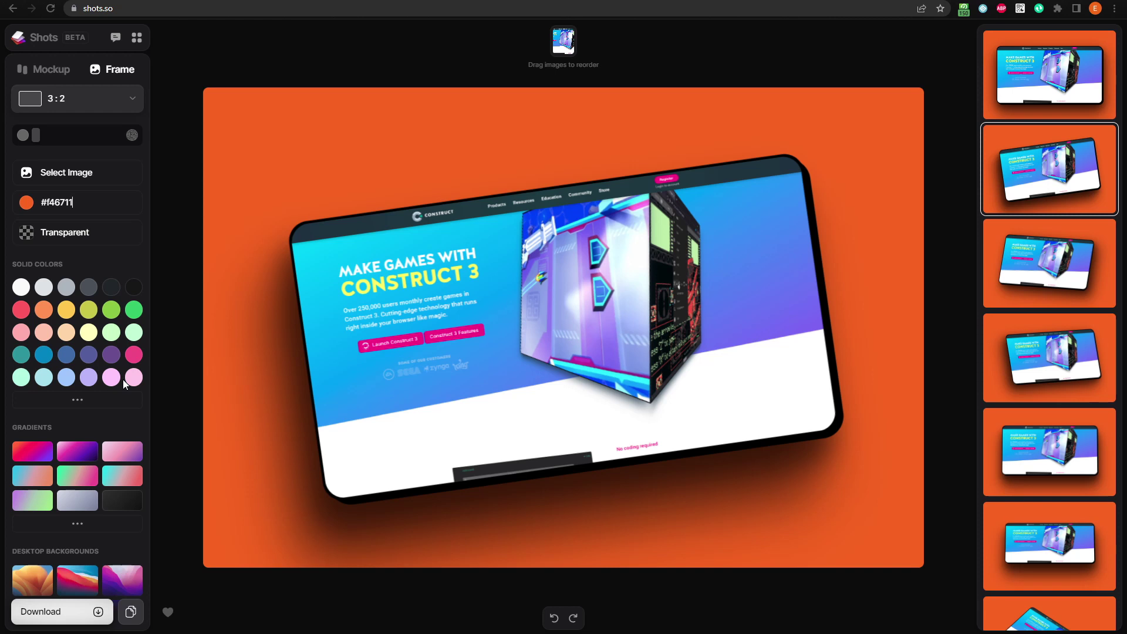
{"action": "scroll", "coordinate": [109, 332], "scroll_direction": "down", "scroll_amount": 3}
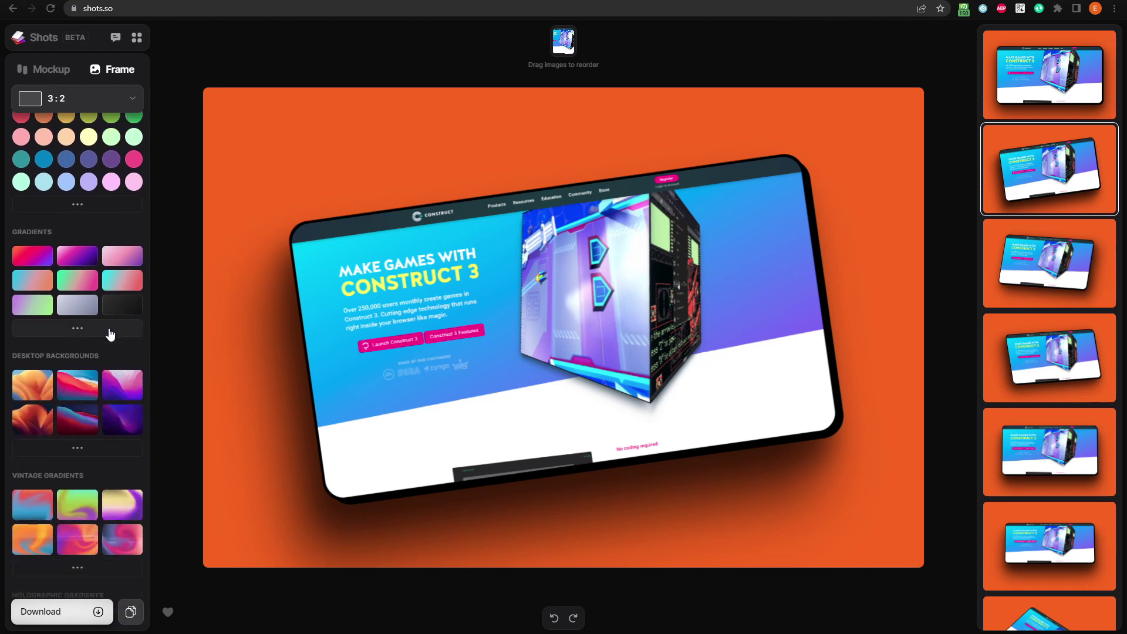
Try red-purple and magenta-purple gradients, orange and red-blue wallpapers, and vintage gradients as backgrounds.
{"action": "left_click", "coordinate": [32, 254]}
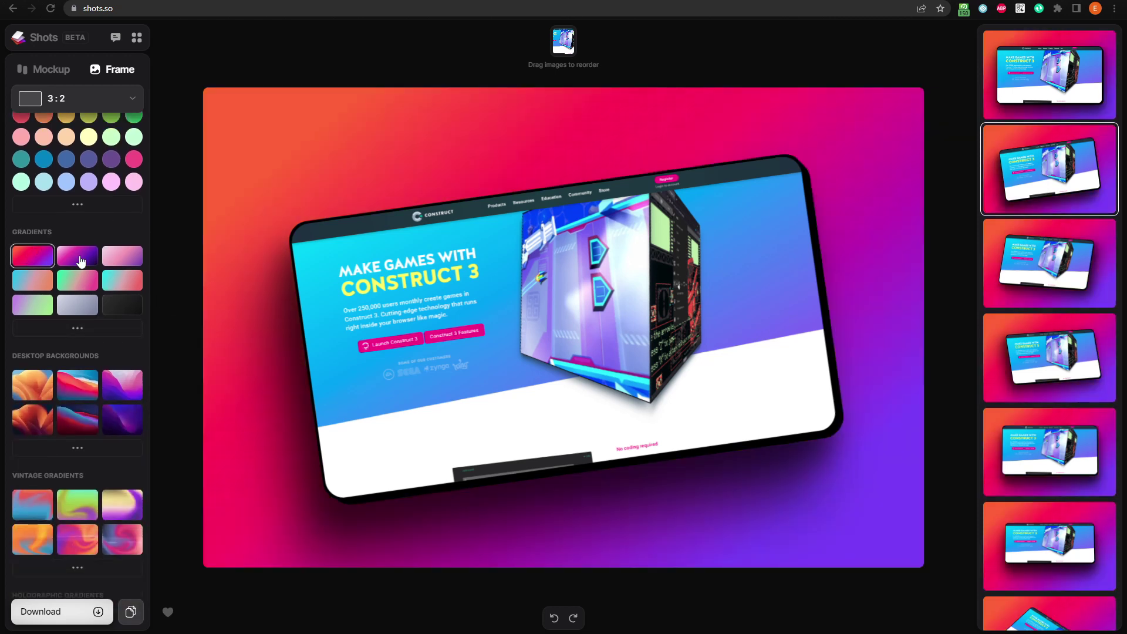
{"action": "left_click", "coordinate": [80, 259]}
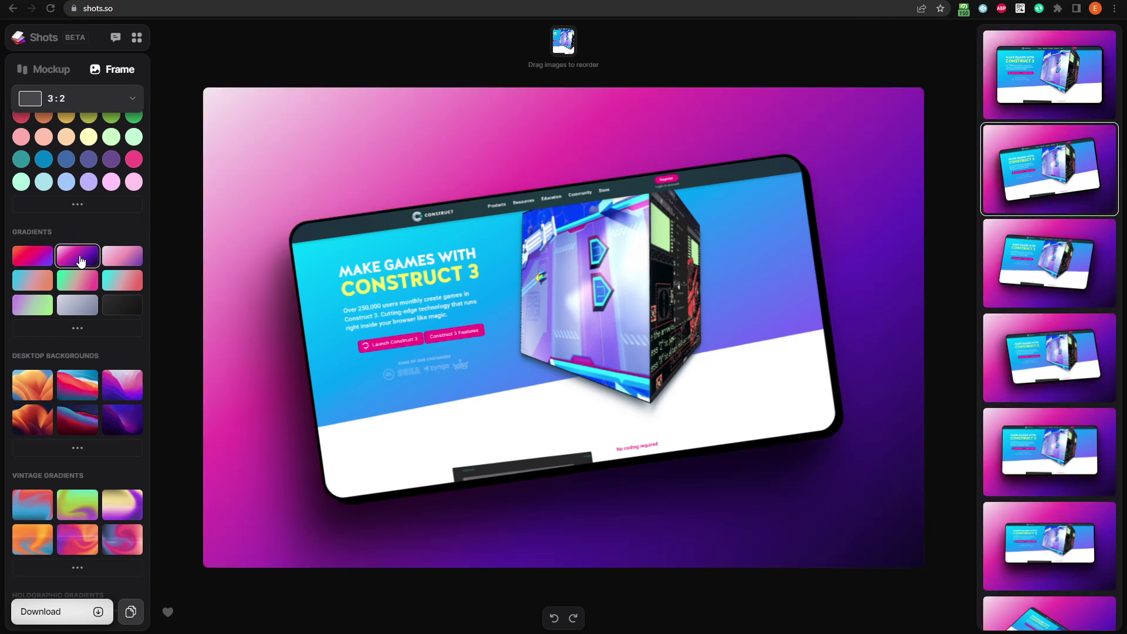
{"action": "left_click", "coordinate": [88, 329]}
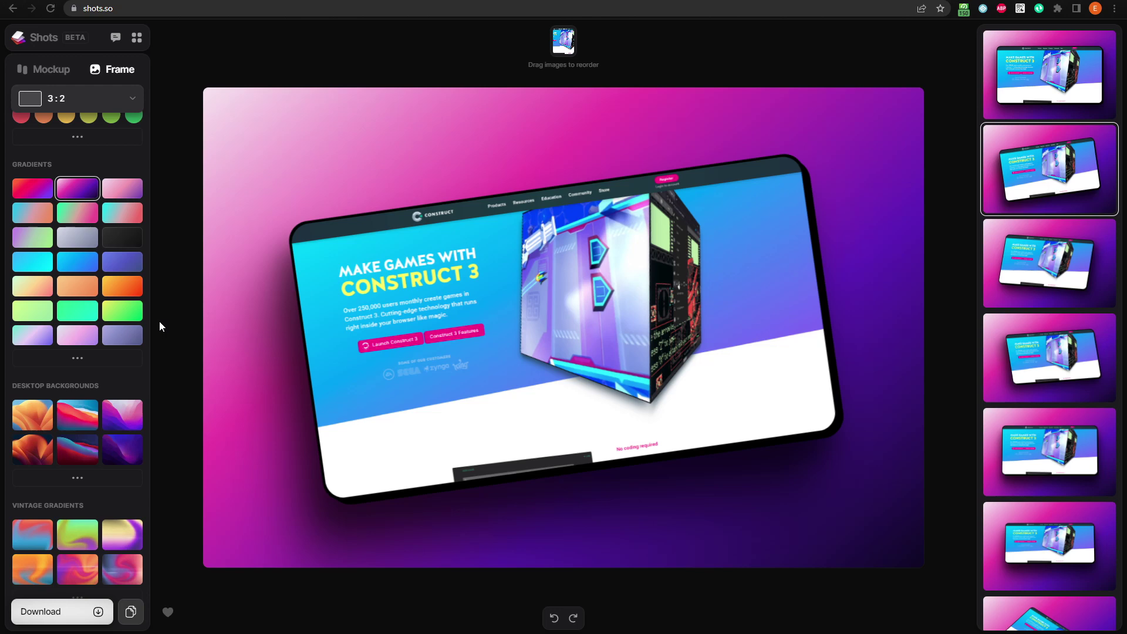
{"action": "scroll", "coordinate": [26, 223], "scroll_direction": "down", "scroll_amount": 3}
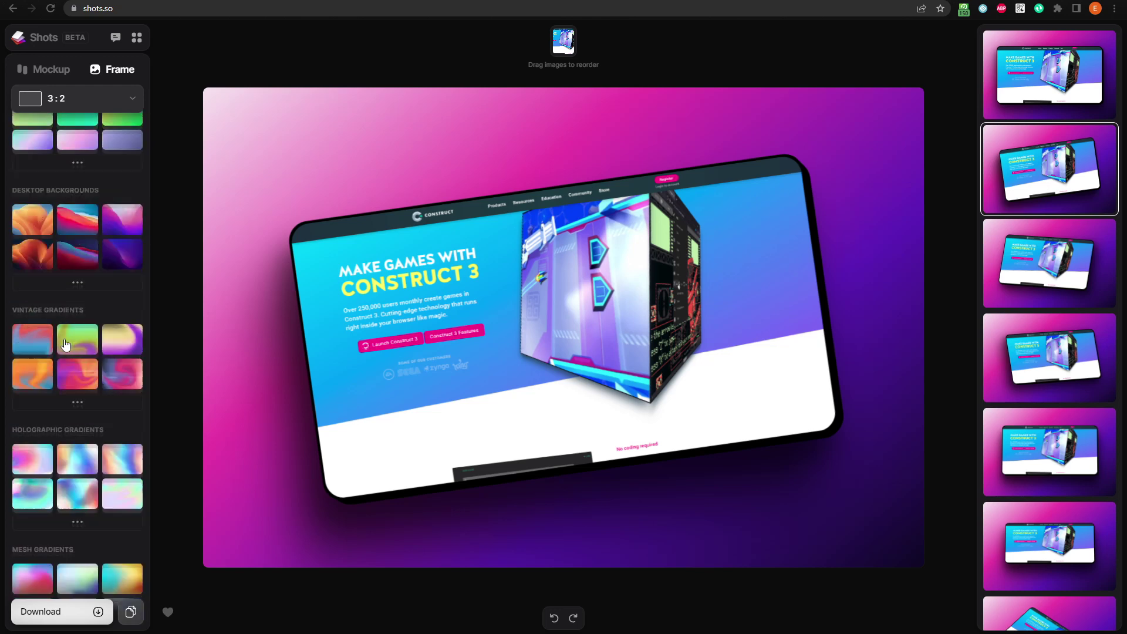
{"action": "left_click", "coordinate": [26, 223]}
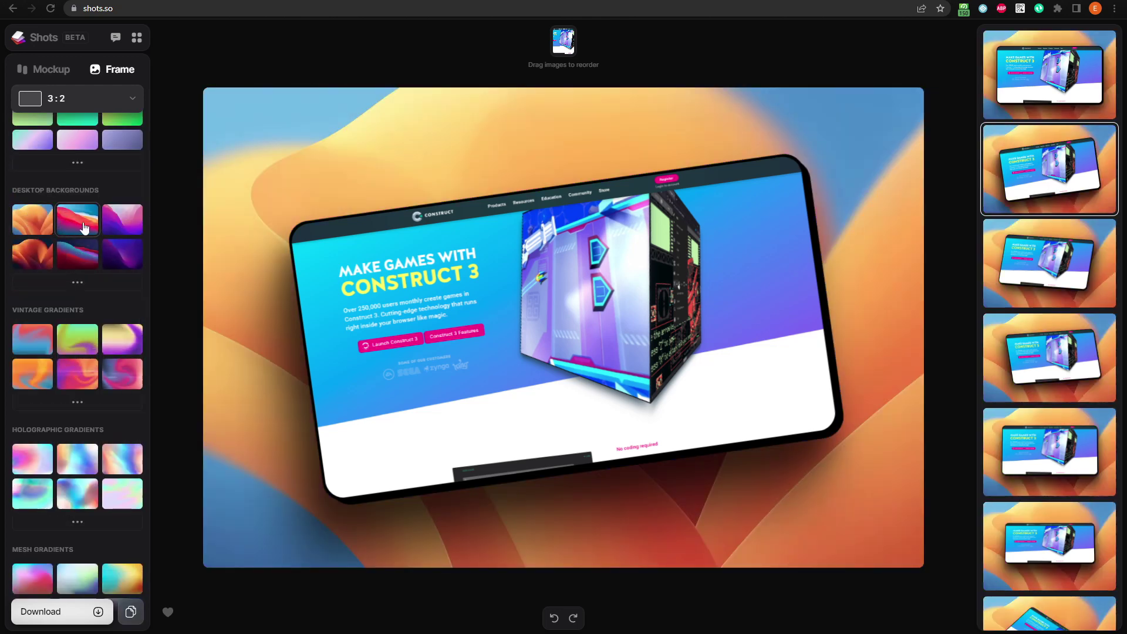
{"action": "left_click", "coordinate": [84, 228]}
{"action": "left_click", "coordinate": [42, 347]}
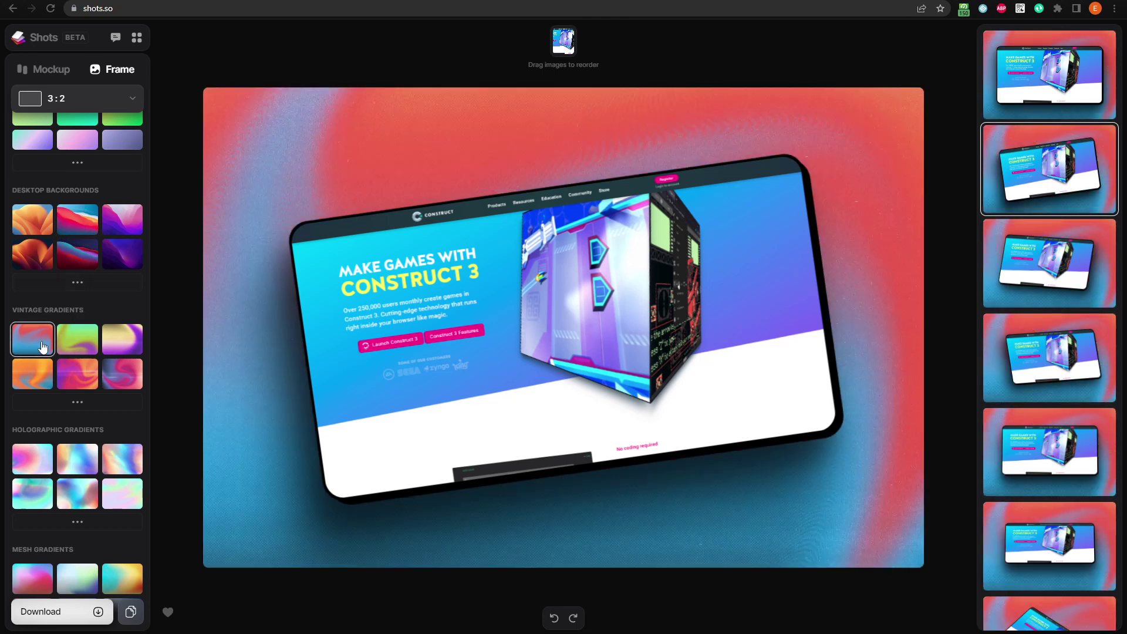
{"action": "left_click", "coordinate": [75, 346]}
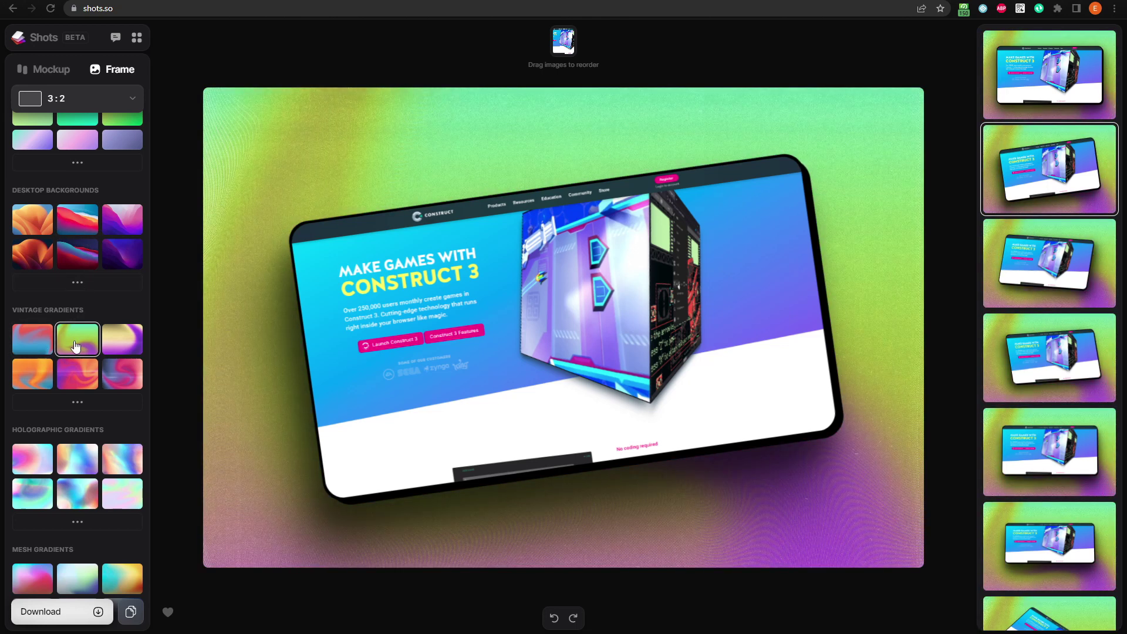
After trying holographic, mesh and white abstract backgrounds, choose the dark purple abstract and expand Desktop Backgrounds.
{"action": "scroll", "coordinate": [75, 346], "scroll_direction": "down", "scroll_amount": 3}
{"action": "left_click", "coordinate": [25, 270]}
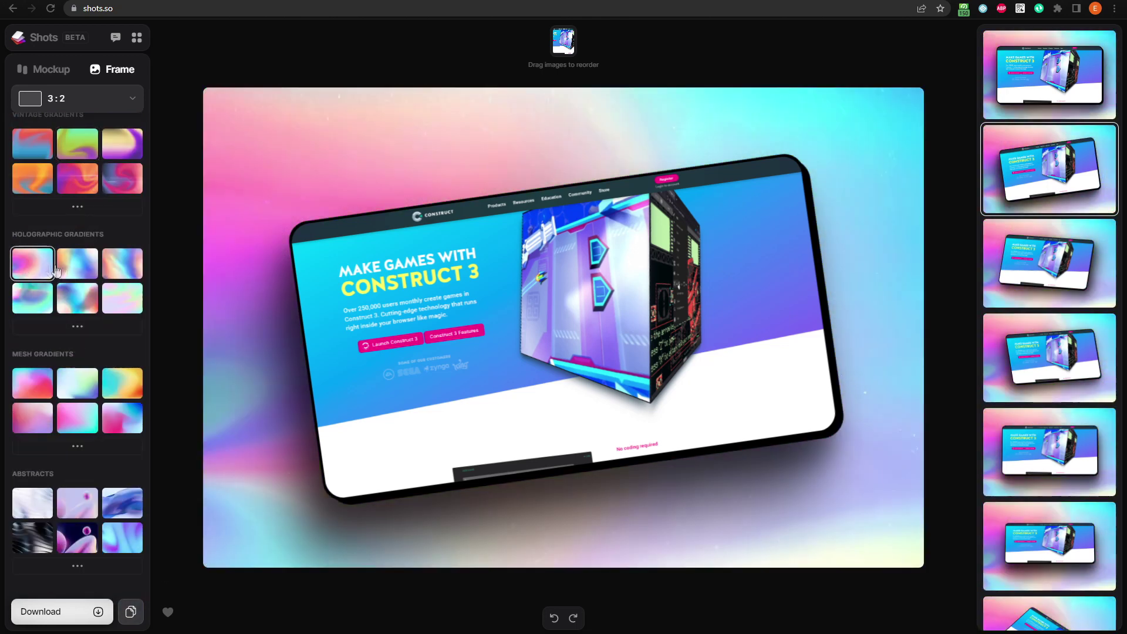
{"action": "left_click", "coordinate": [81, 271]}
{"action": "left_click", "coordinate": [49, 382]}
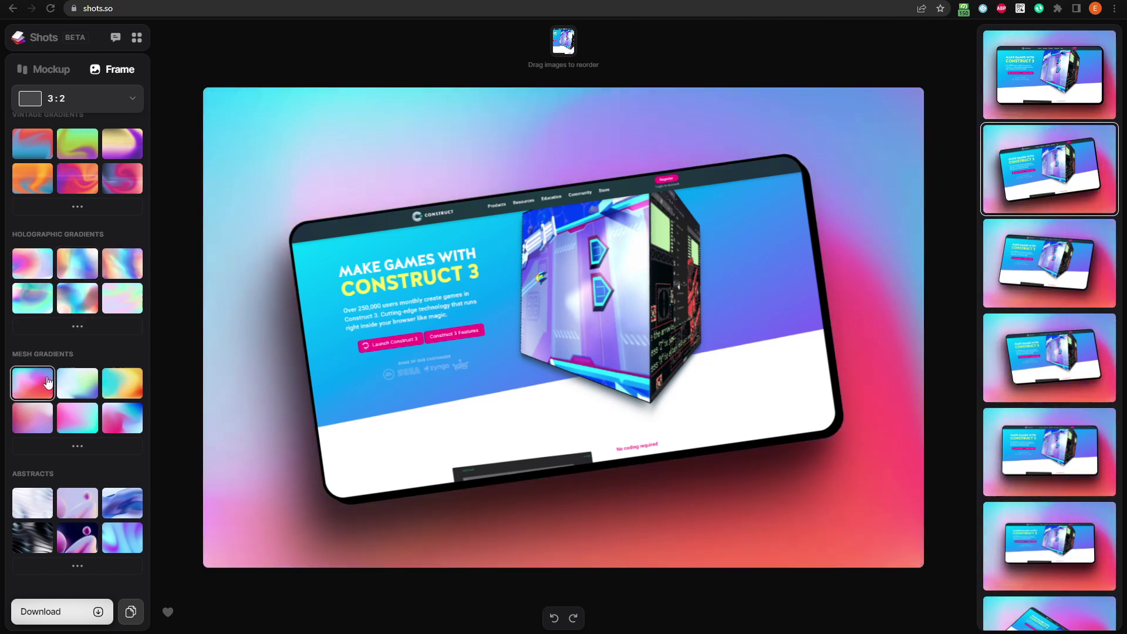
{"action": "left_click", "coordinate": [75, 381]}
{"action": "scroll", "coordinate": [75, 382], "scroll_direction": "down", "scroll_amount": 1}
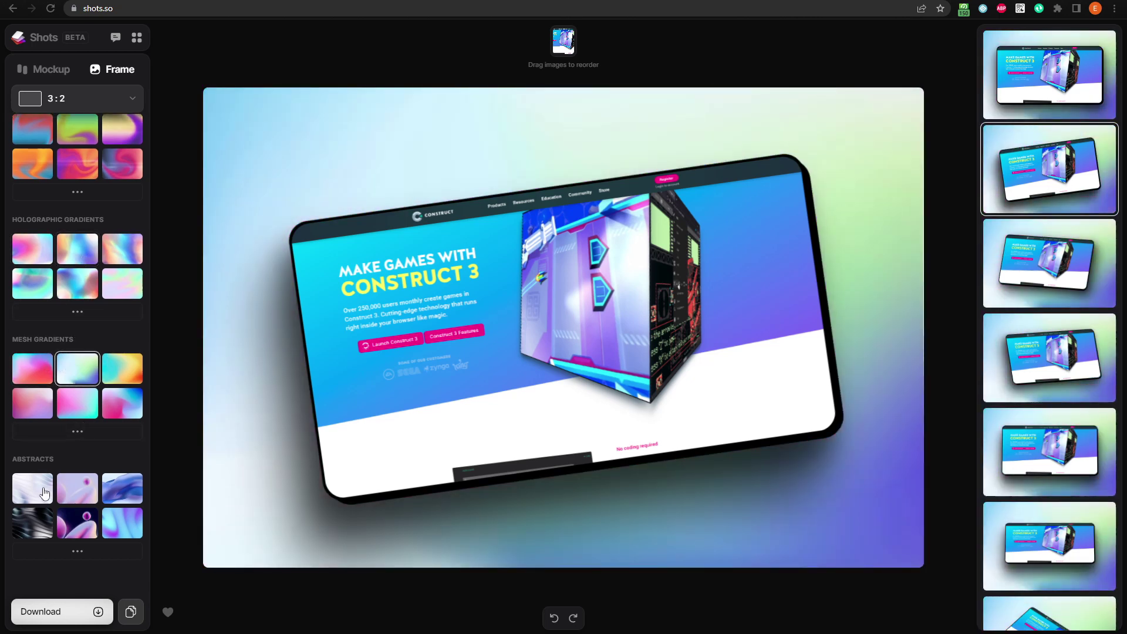
{"action": "left_click", "coordinate": [44, 492]}
{"action": "left_click", "coordinate": [87, 525]}
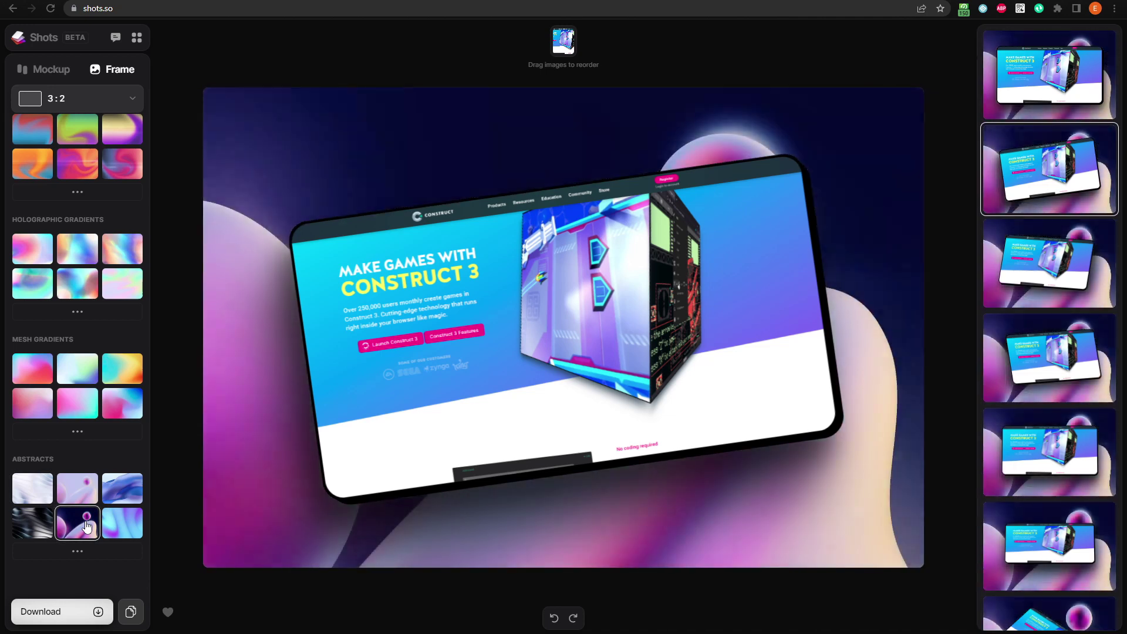
{"action": "scroll", "coordinate": [82, 516], "scroll_direction": "up", "scroll_amount": 7}
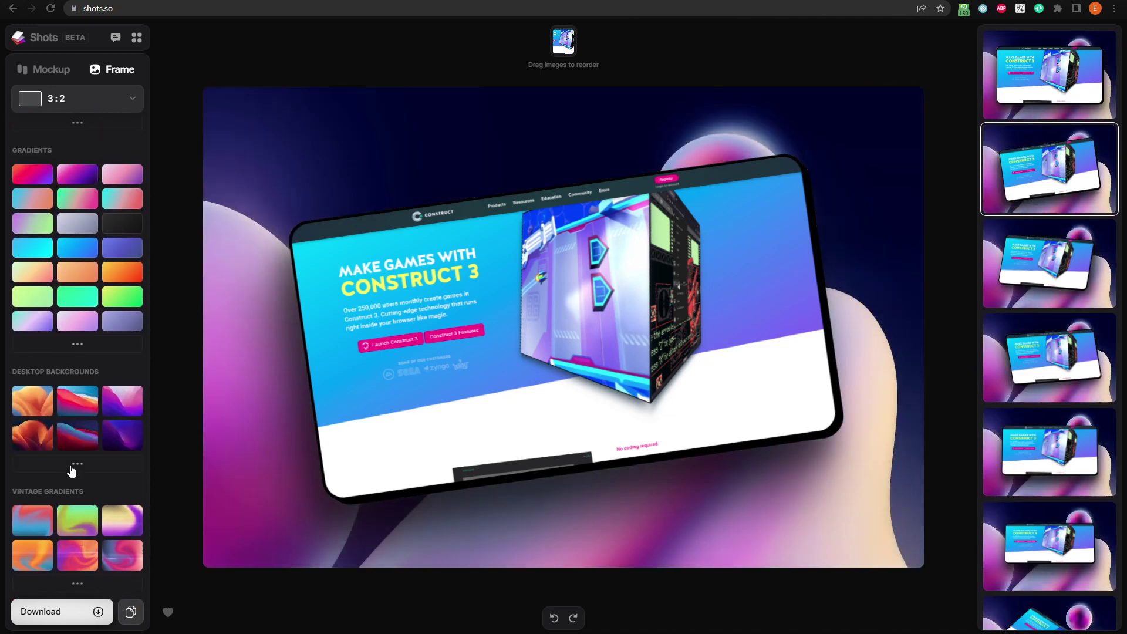
{"action": "left_click", "coordinate": [77, 465]}
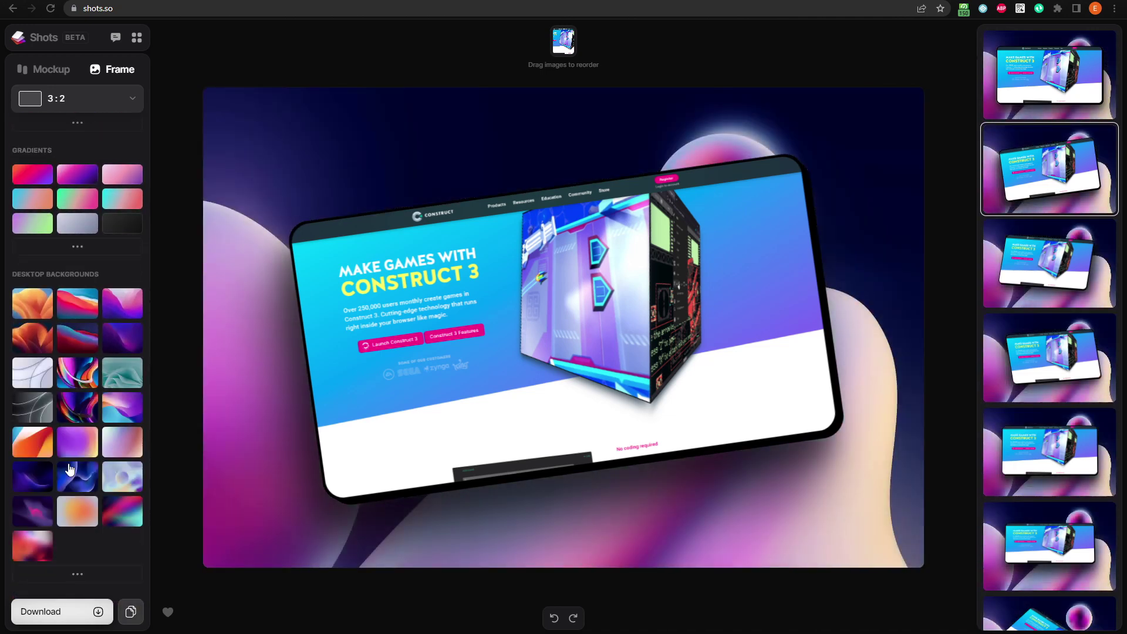
Apply the blue-purple wave desktop wallpaper as the backdrop and return to the mockup settings.
{"action": "left_click", "coordinate": [125, 410]}
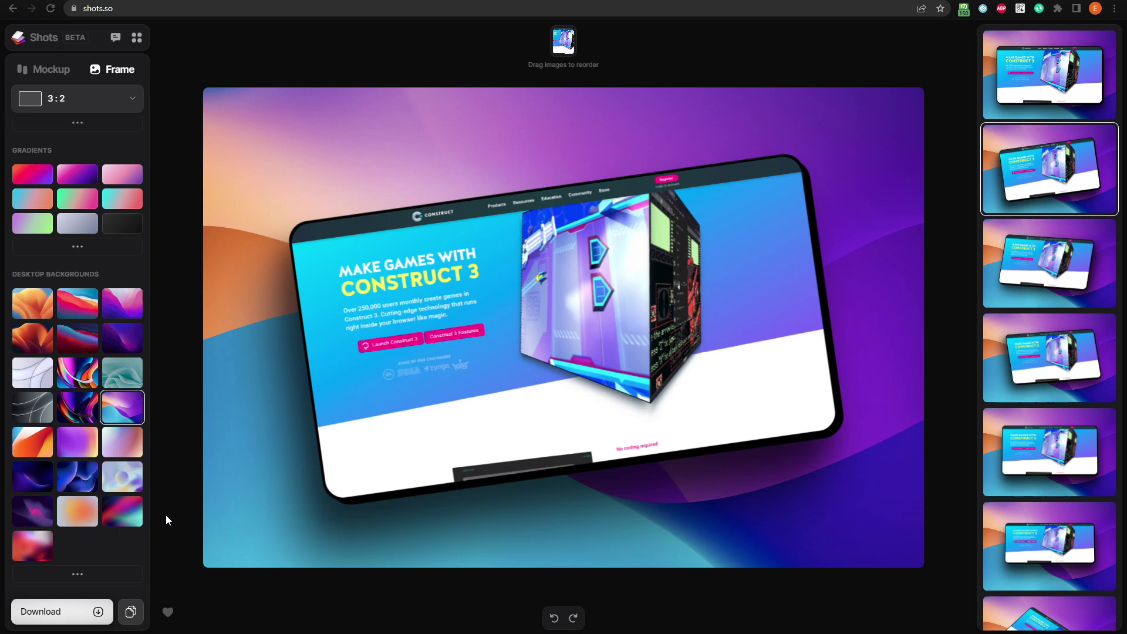
{"action": "left_click", "coordinate": [64, 79]}
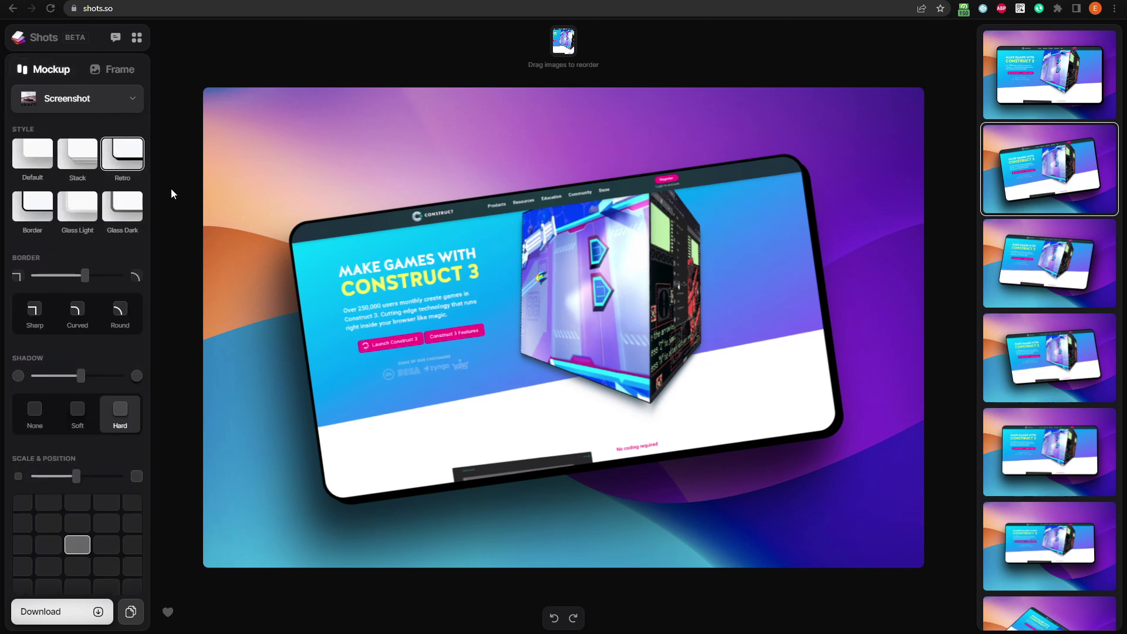
Change the mockup device from Screenshot to iPhone 14 Plus.
{"action": "left_click", "coordinate": [105, 104]}
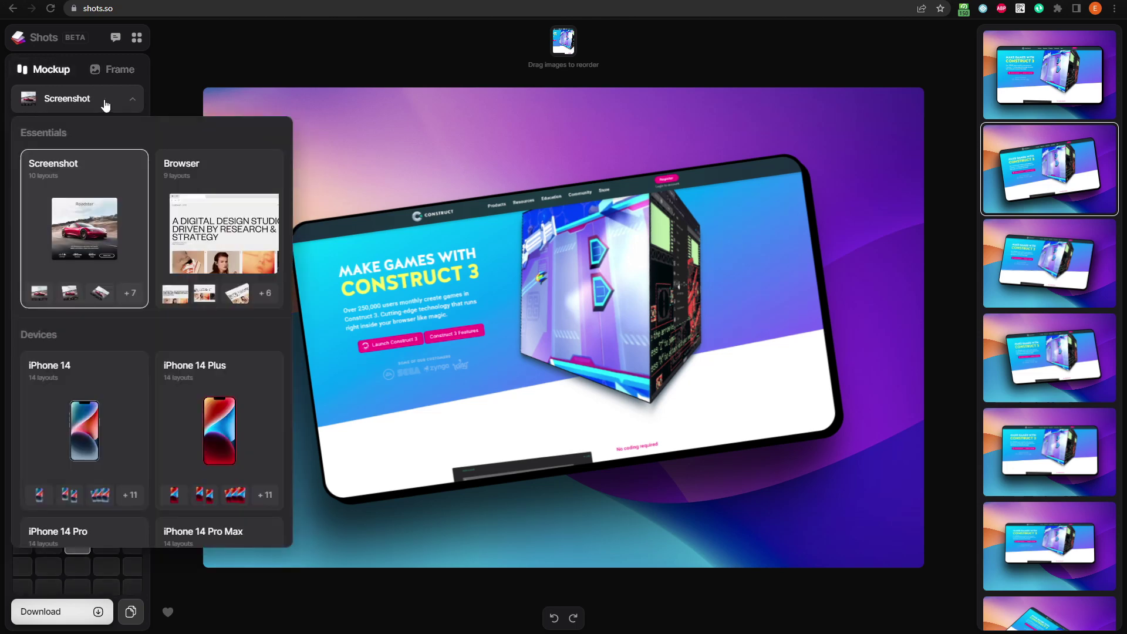
{"action": "left_click", "coordinate": [240, 387]}
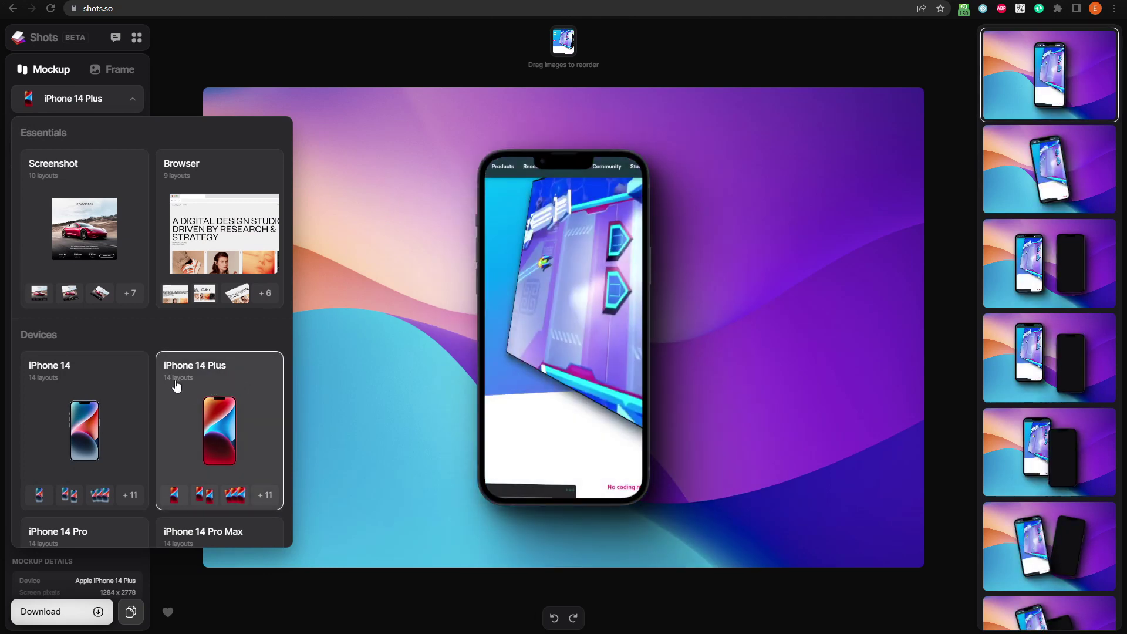
{"action": "left_click", "coordinate": [177, 90]}
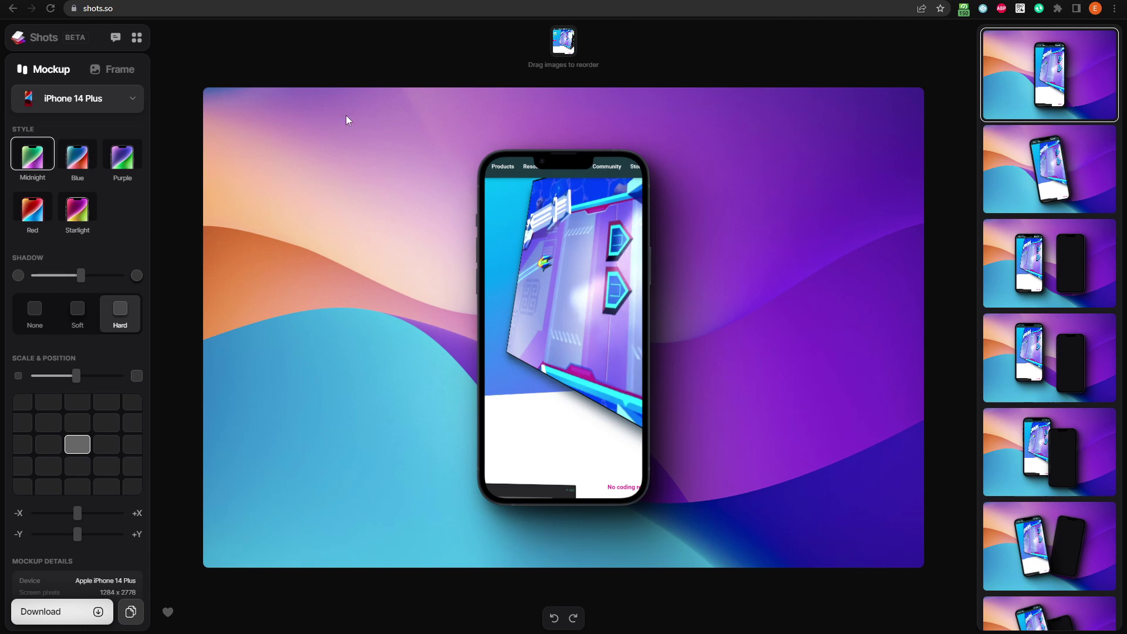
Pick the staggered three-phone layout and give all the iPhone frames the Red style.
{"action": "left_click", "coordinate": [1038, 171]}
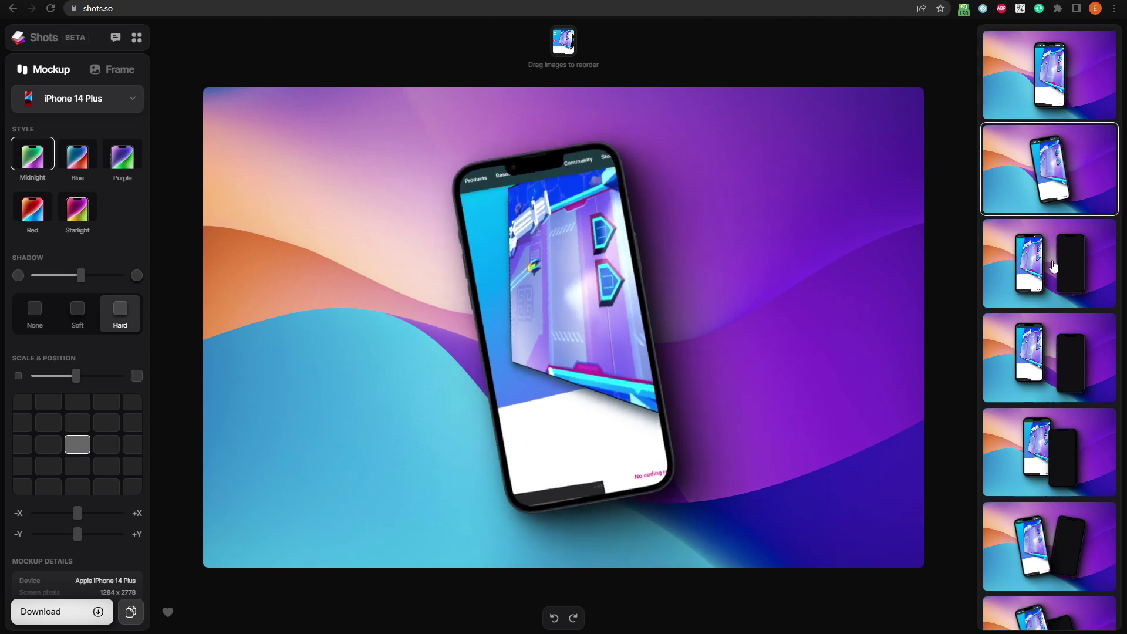
{"action": "left_click", "coordinate": [1053, 266]}
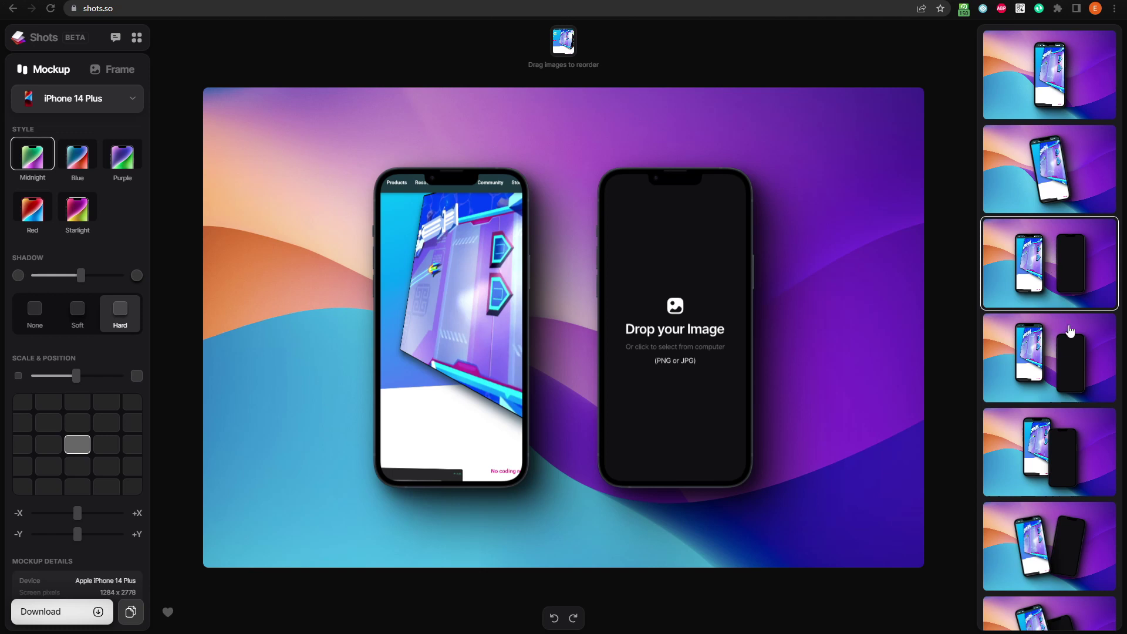
{"action": "left_click", "coordinate": [1071, 349]}
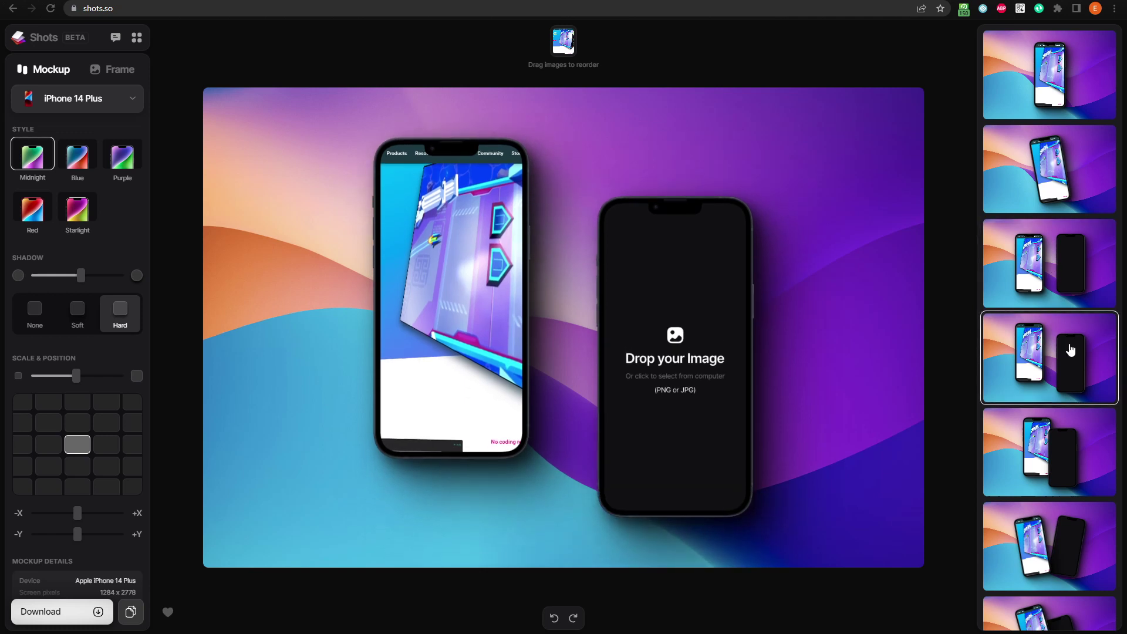
{"action": "left_click", "coordinate": [1075, 439]}
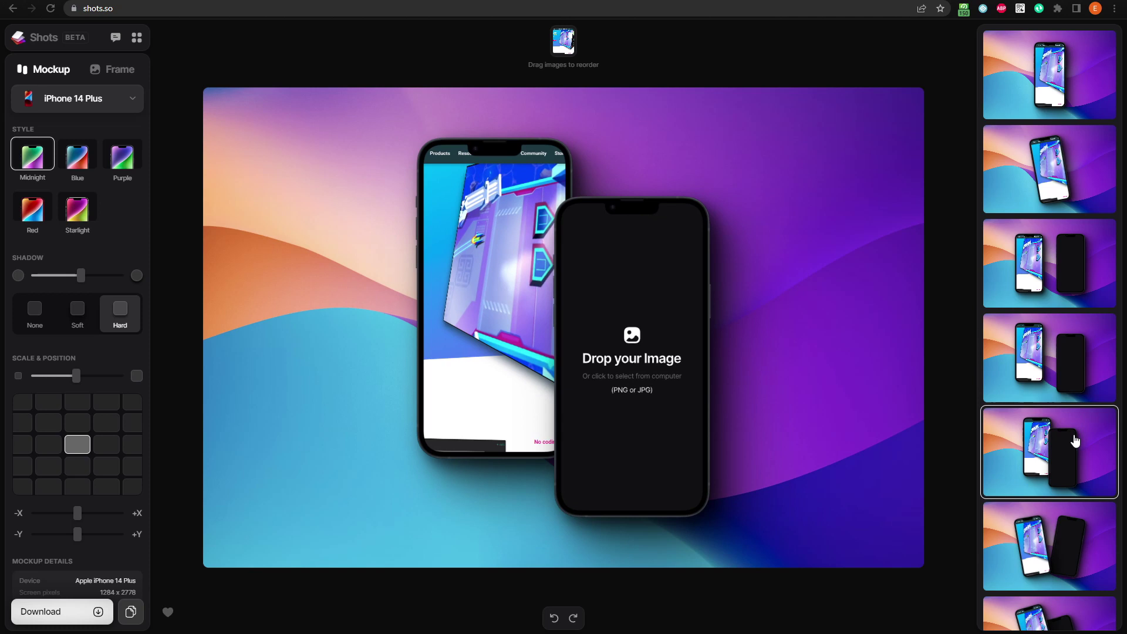
{"action": "scroll", "coordinate": [1074, 439], "scroll_direction": "down", "scroll_amount": 5}
{"action": "left_click", "coordinate": [1075, 440]}
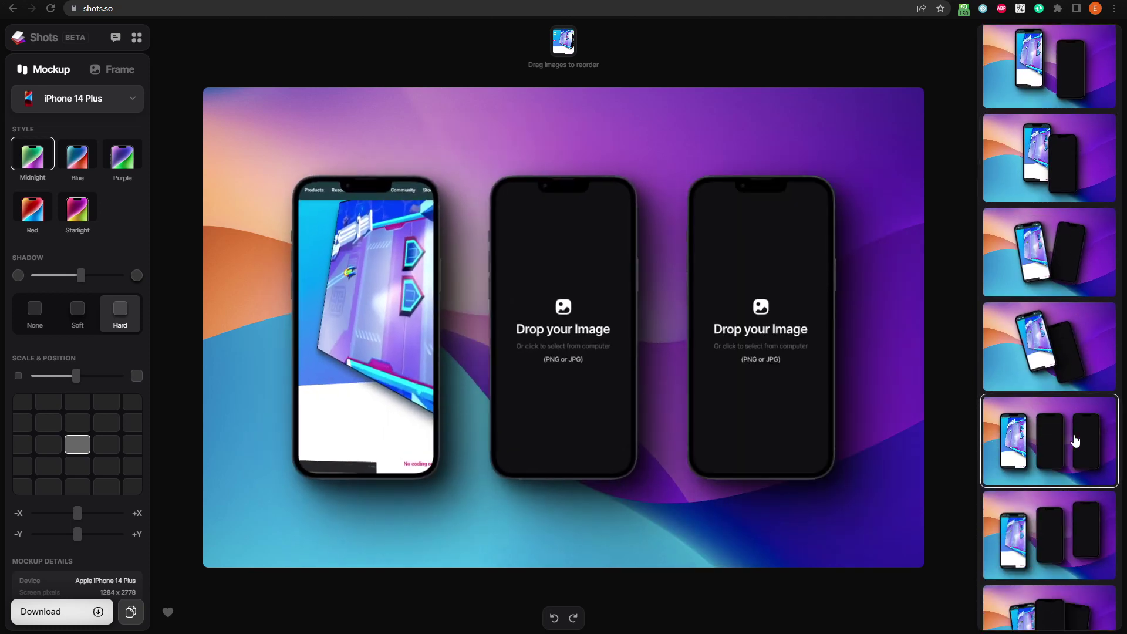
{"action": "left_click", "coordinate": [1070, 524]}
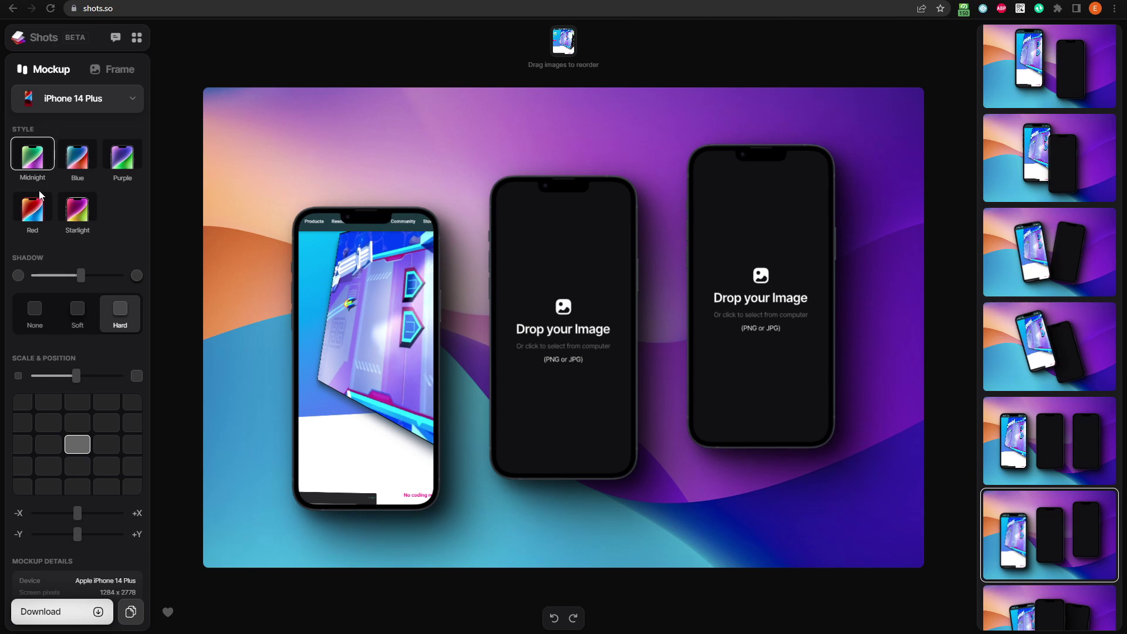
{"action": "left_click", "coordinate": [37, 209]}
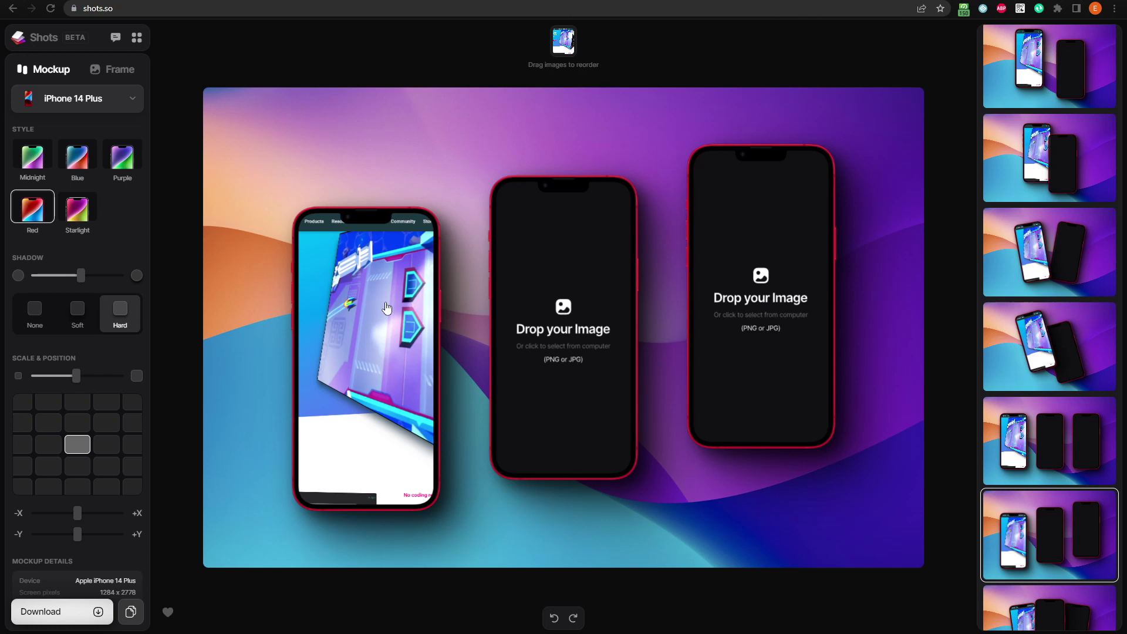
Choose a screenshot file for the left phone's screen.
{"action": "left_click", "coordinate": [386, 307]}
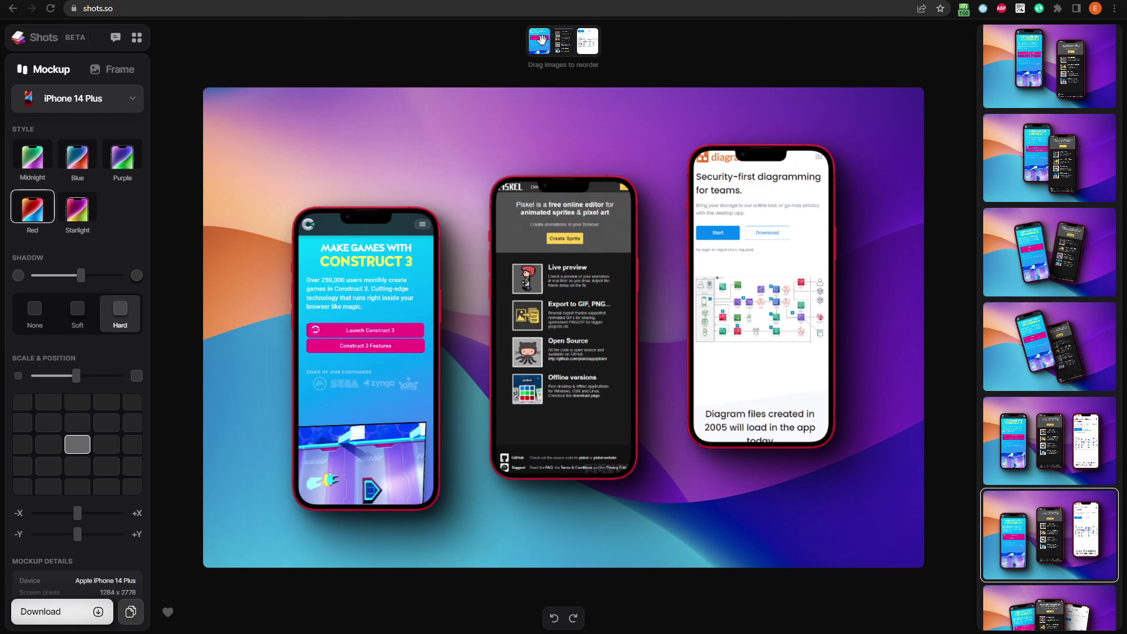
Move the Construct 3 screenshot to the middle phone and apply the tilted three-phone layout.
{"action": "left_click_drag", "start_coordinate": [540, 40], "coordinate": [565, 37]}
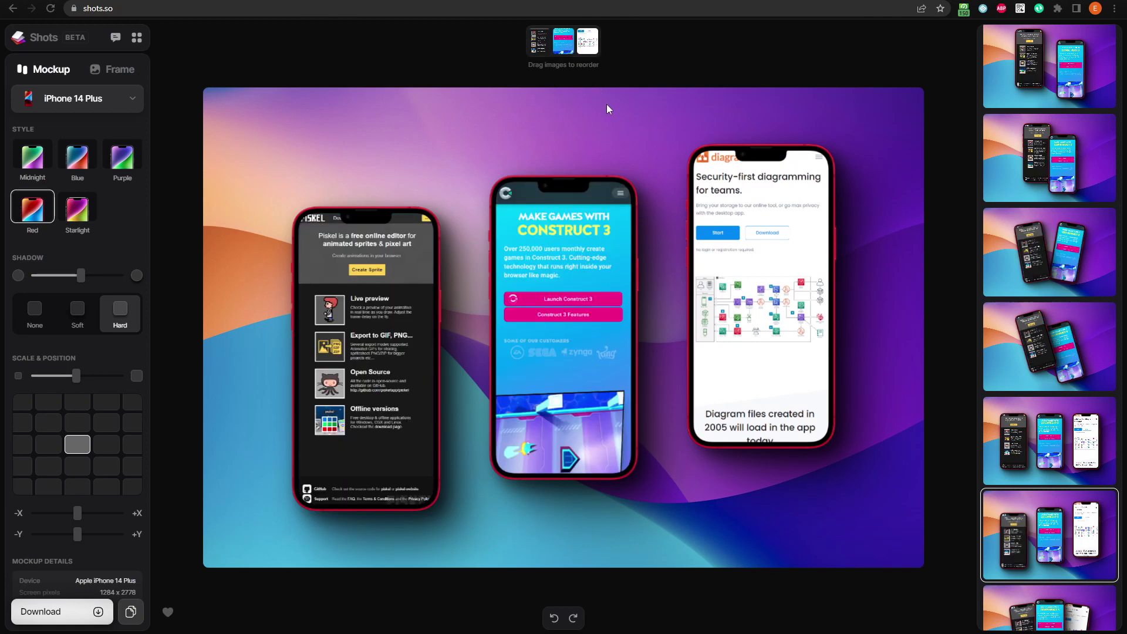
{"action": "scroll", "coordinate": [1051, 326], "scroll_direction": "down", "scroll_amount": 3}
{"action": "scroll", "coordinate": [1053, 326], "scroll_direction": "down", "scroll_amount": 2}
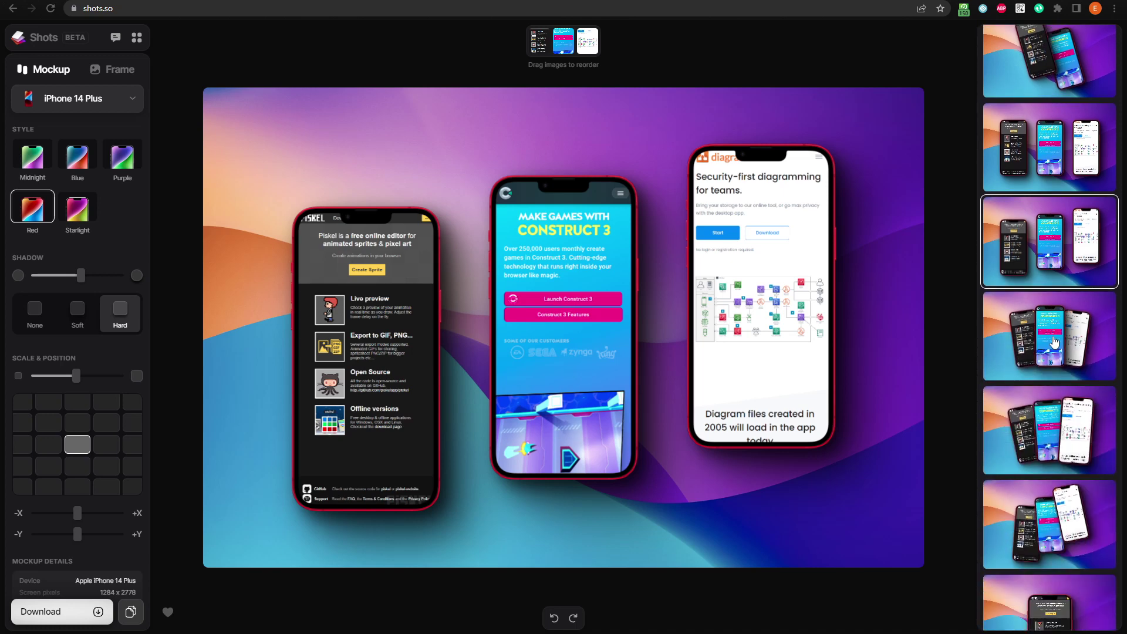
{"action": "left_click", "coordinate": [1055, 342]}
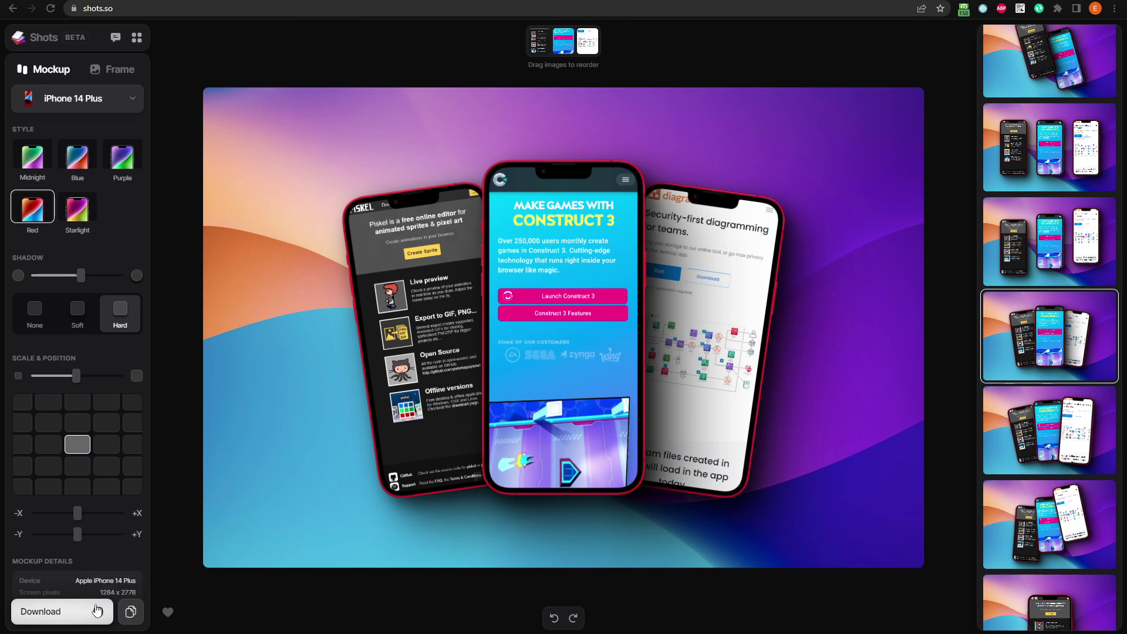
Download the mockup as 729shots_so.png and drag it into the browser tab.
{"action": "left_click", "coordinate": [54, 611]}
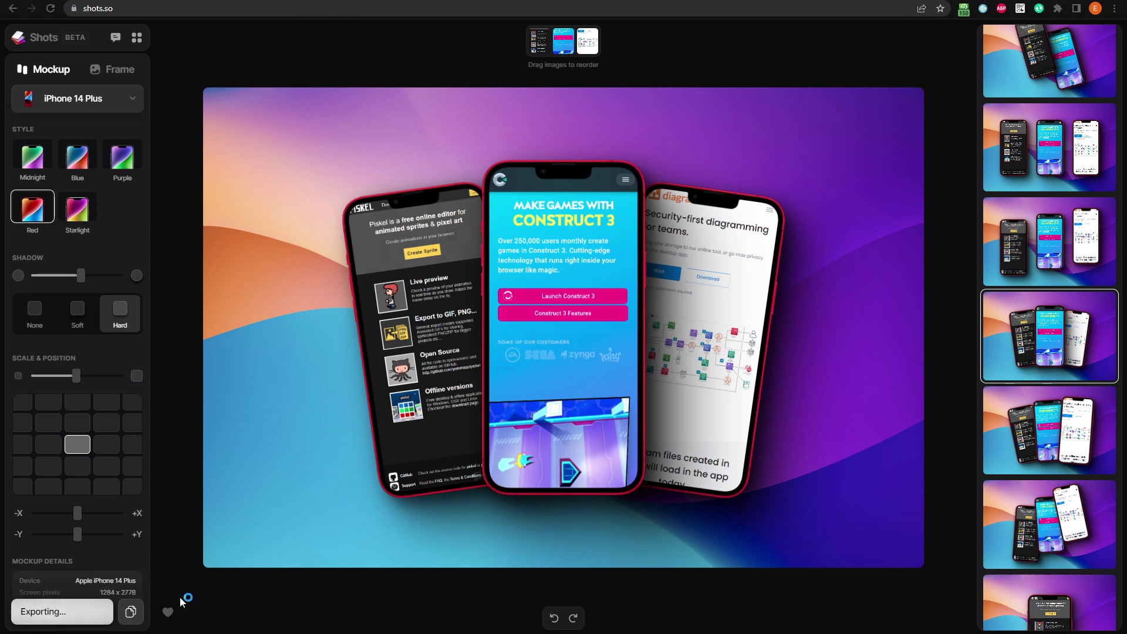
{"action": "key", "text": "Return"}
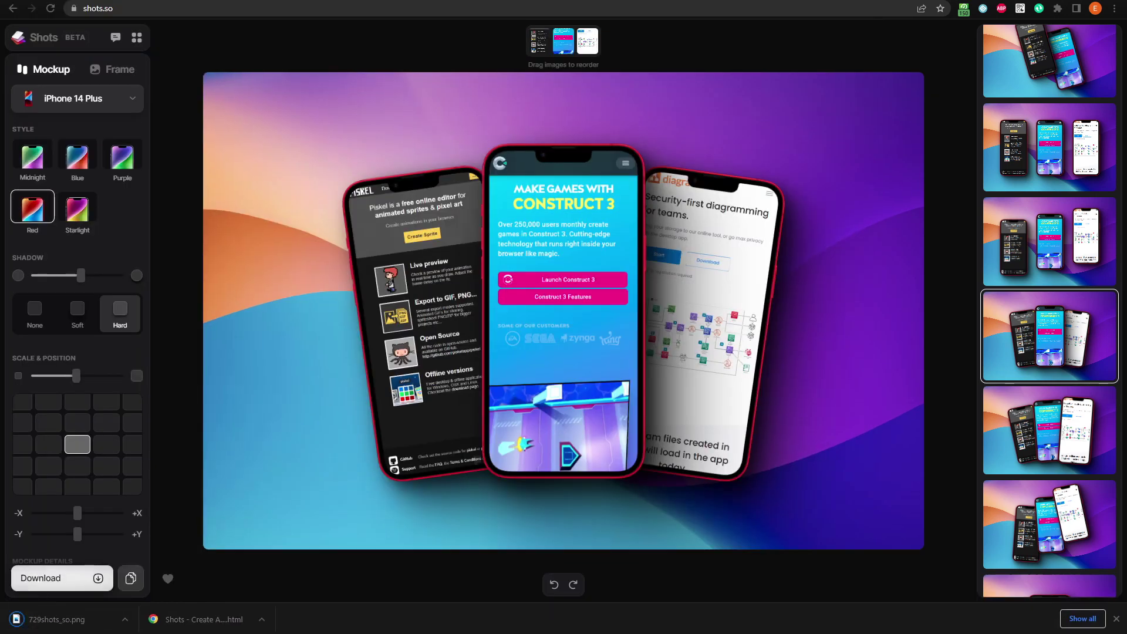
{"action": "left_click_drag", "start_coordinate": [56, 620], "coordinate": [345, 8]}
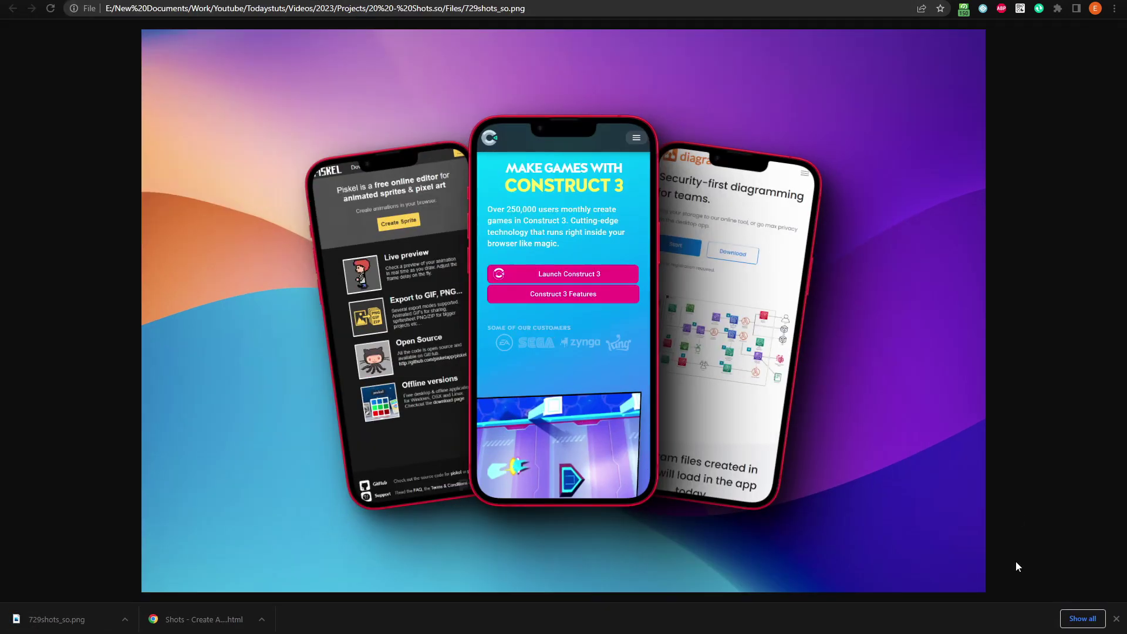
Close the Chrome downloads bar to view the exported image.
{"action": "left_click", "coordinate": [1117, 619]}
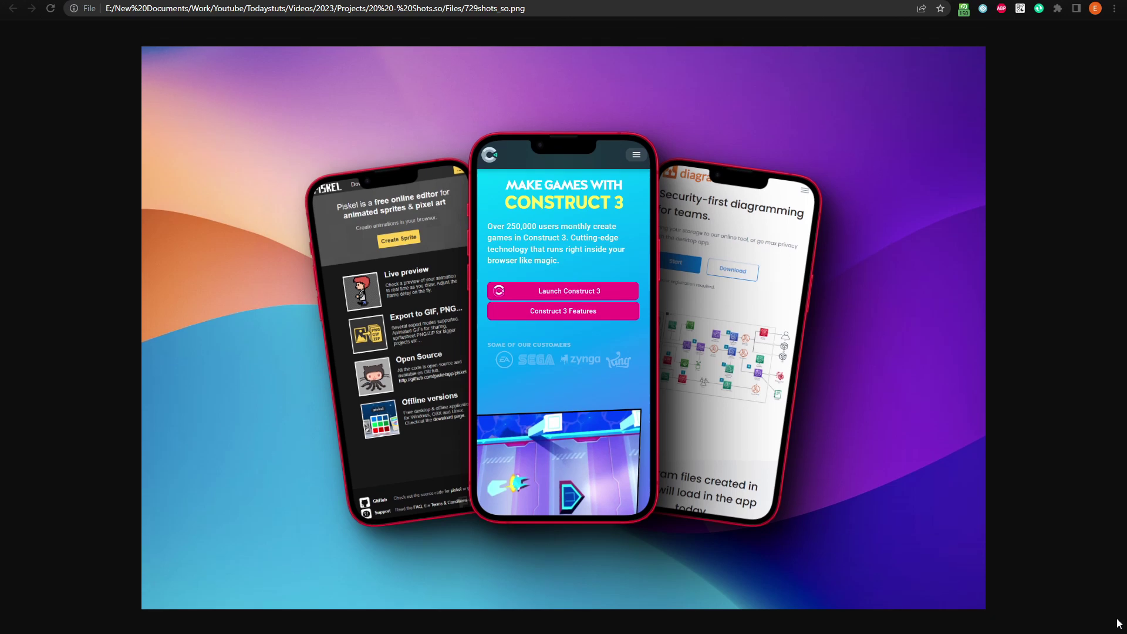